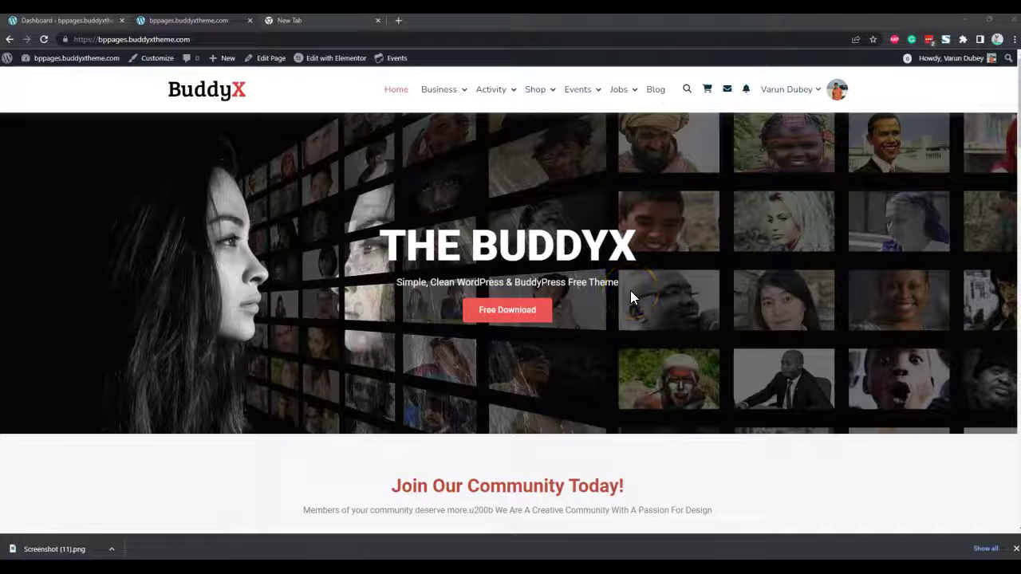
Open the business directory and go to the page of the first listed Technology business.
left_click(588, 213)
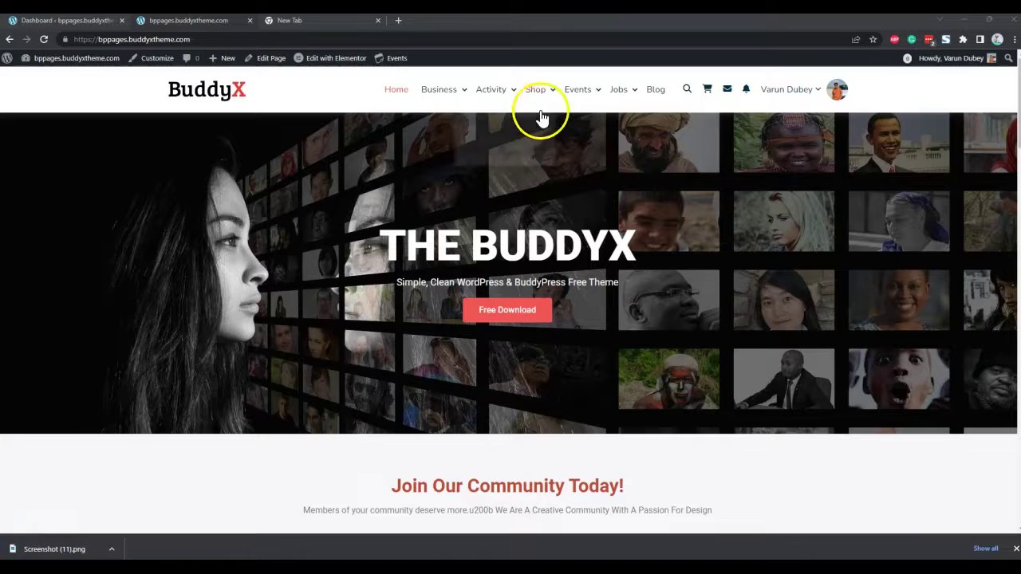
left_click(440, 100)
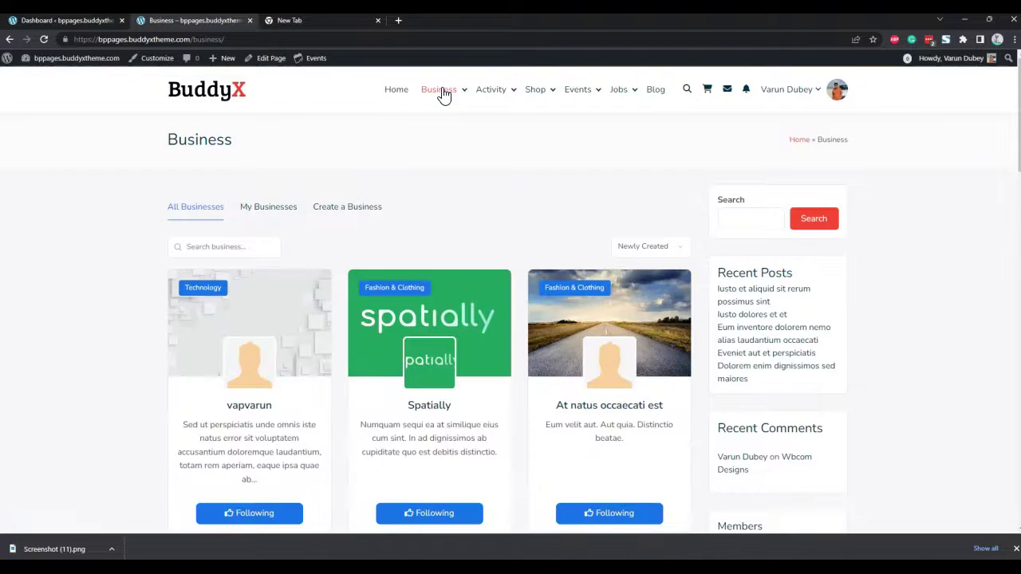
scroll(376, 242, "down", 3)
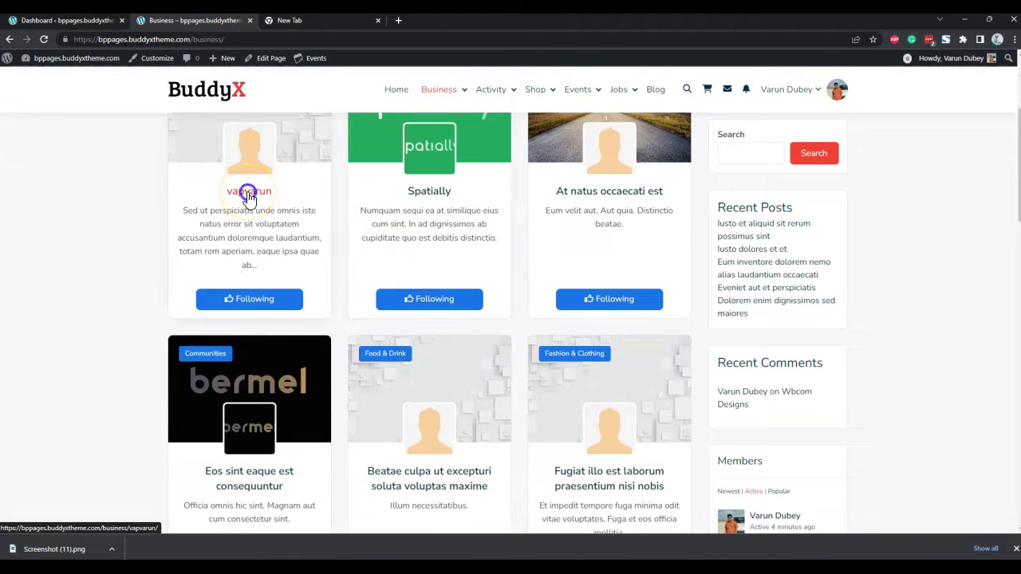
left_click(248, 195)
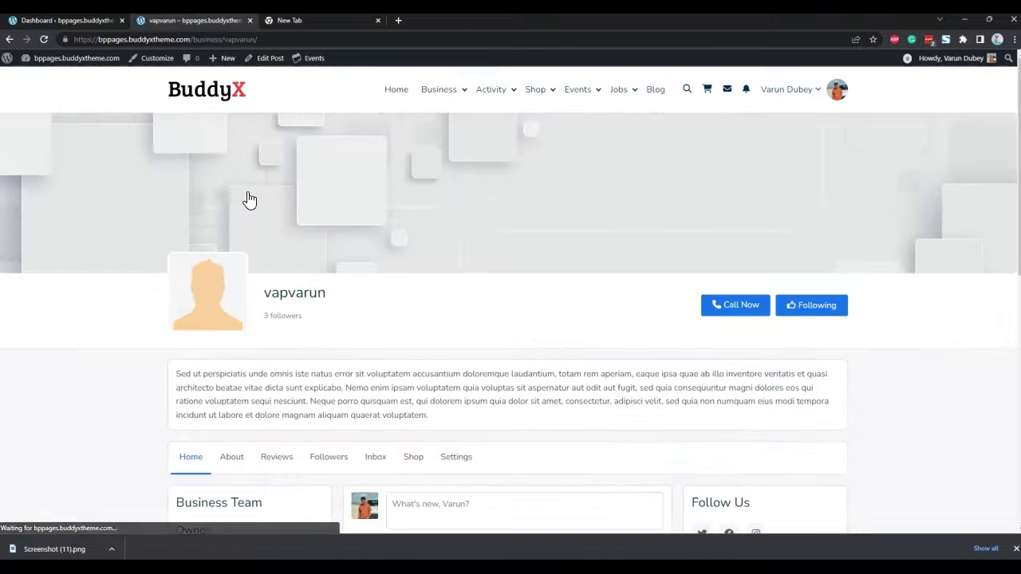
left_click(571, 260)
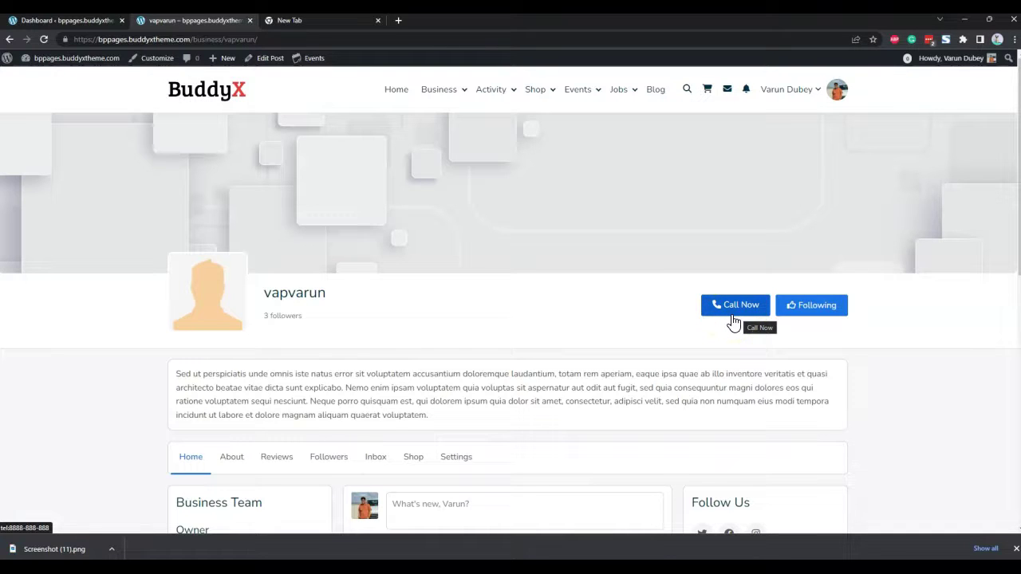
Copy the description sentence starting "Nemo enim ipsam voluptatem" and post it as an update in the business's activity feed.
scroll(519, 321, "down", 3)
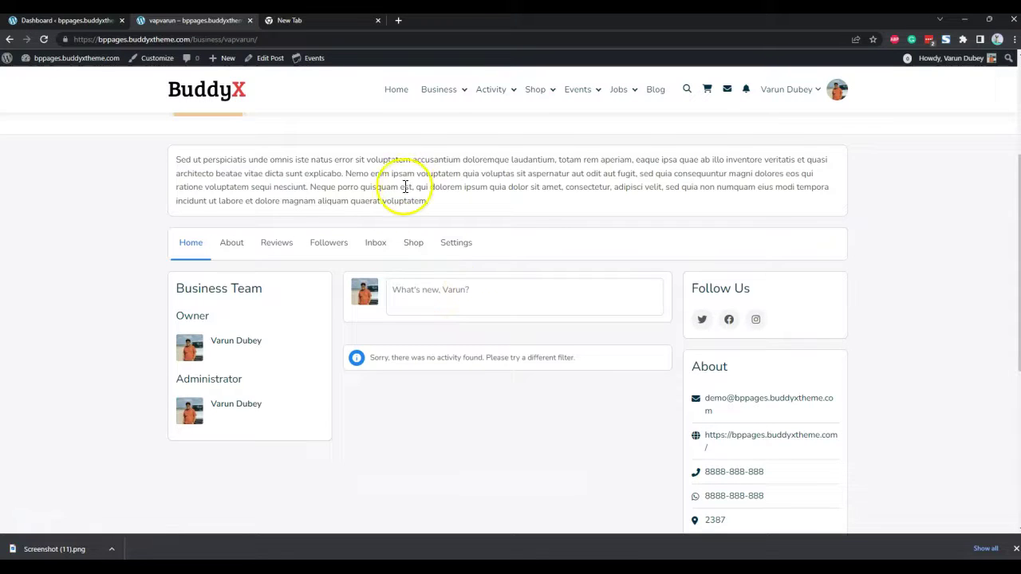
left_click_drag(345, 174, 308, 189)
key("ctrl+c")
left_click(454, 303)
key("ctrl+v")
left_click(622, 360)
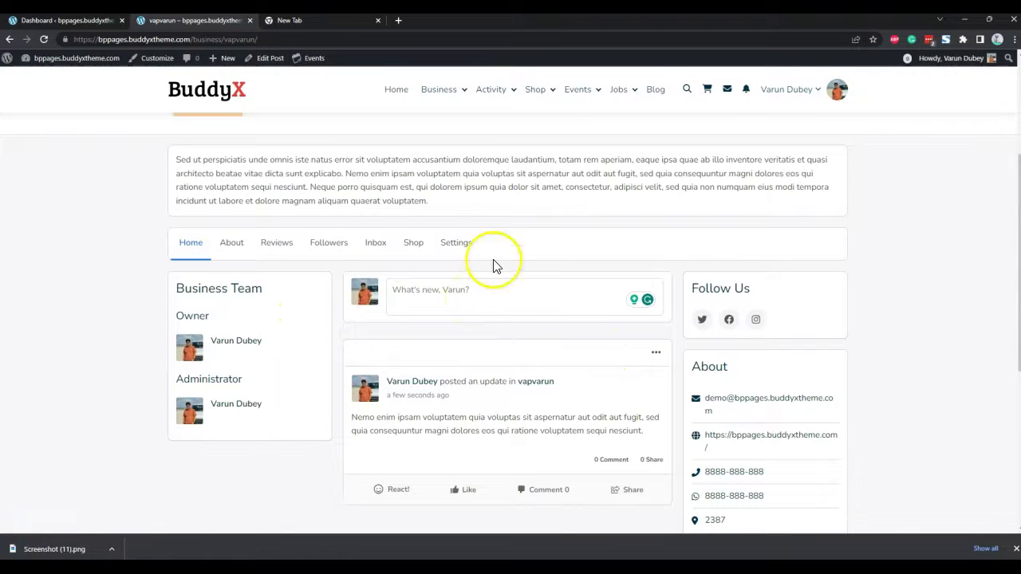
Open the business's followers and promote the first selectable follower to Moderator.
scroll(485, 209, "down", 2)
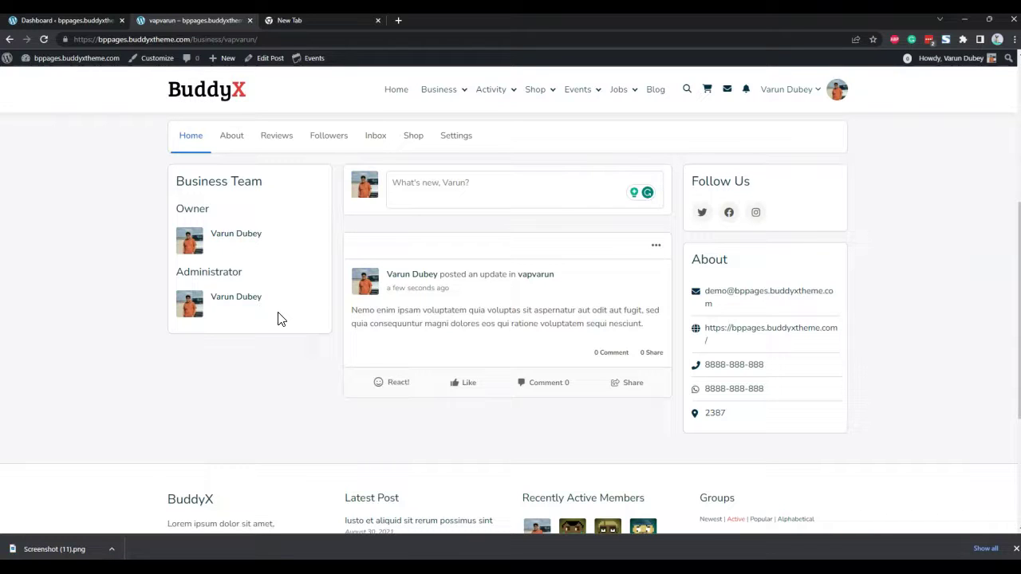
left_click(336, 137)
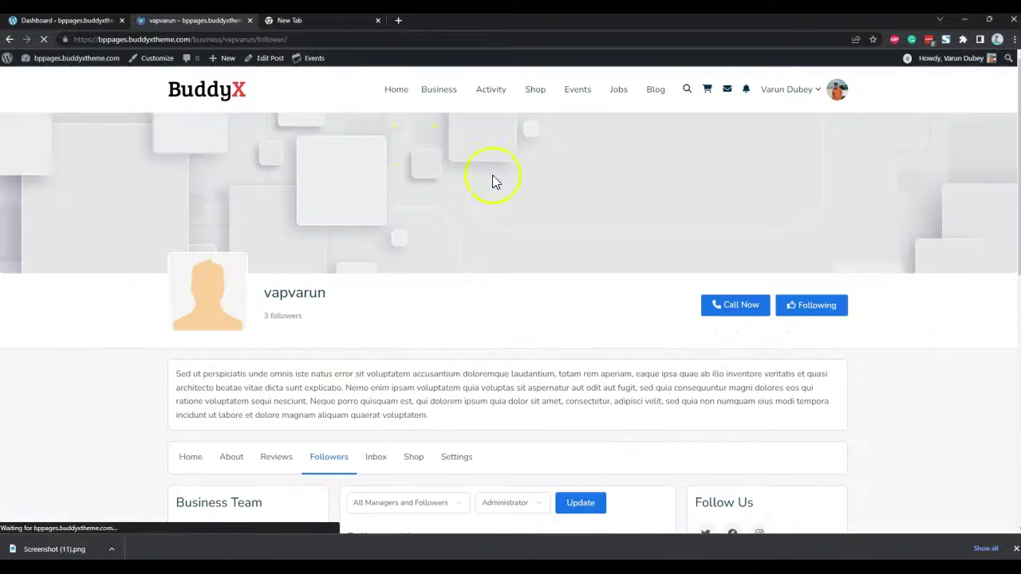
left_click(431, 182)
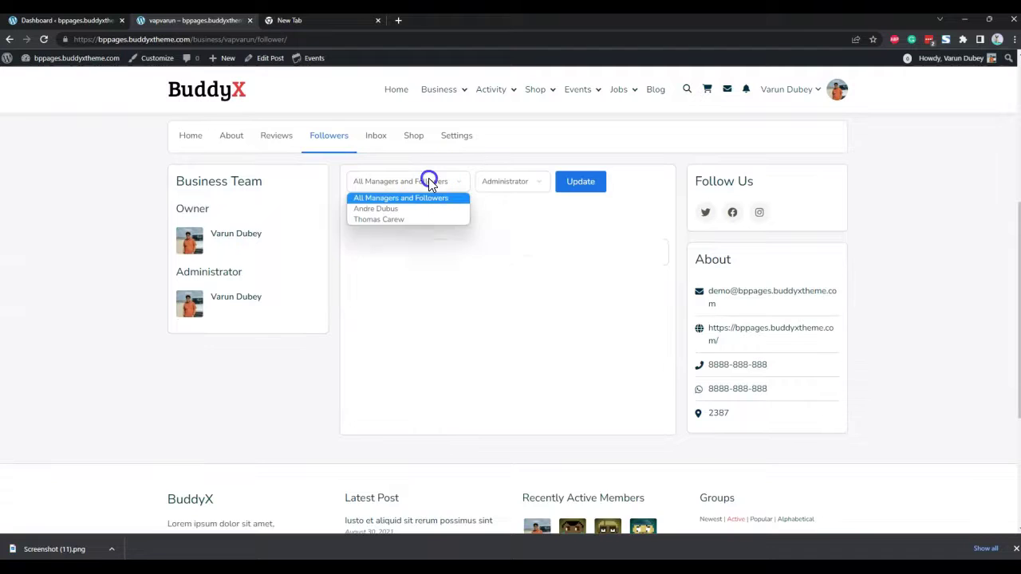
left_click(410, 210)
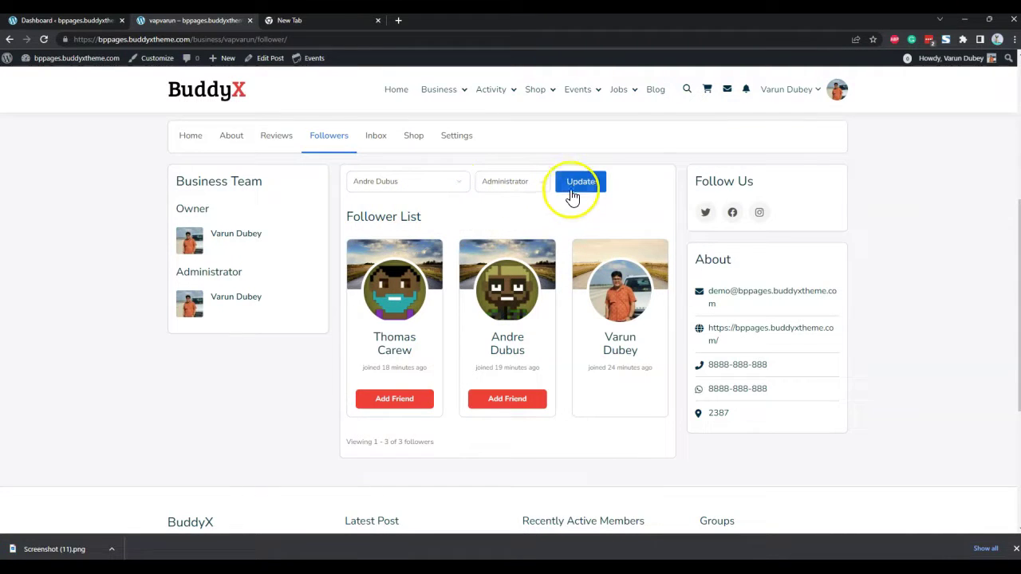
left_click(506, 182)
left_click(499, 209)
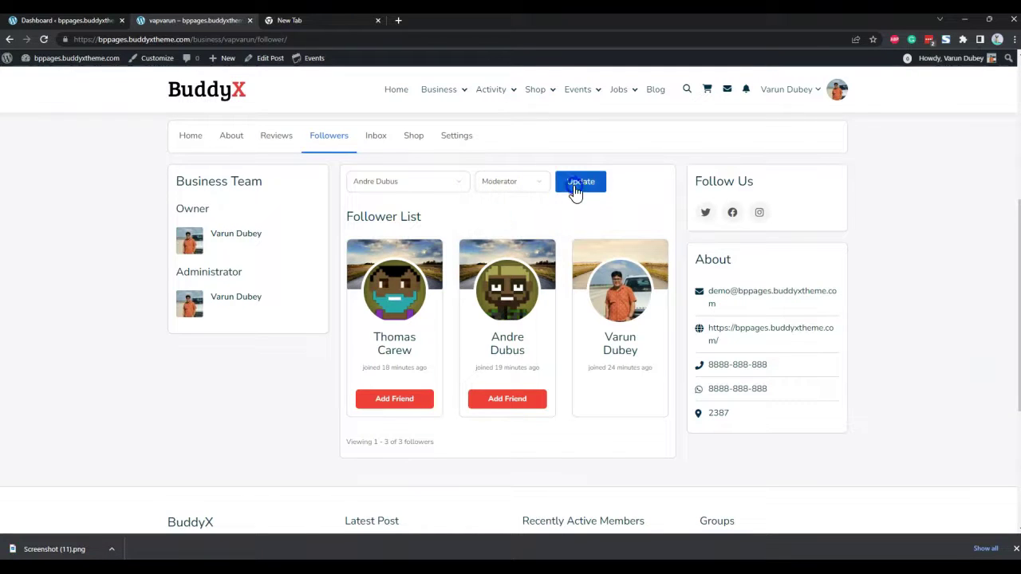
left_click(571, 192)
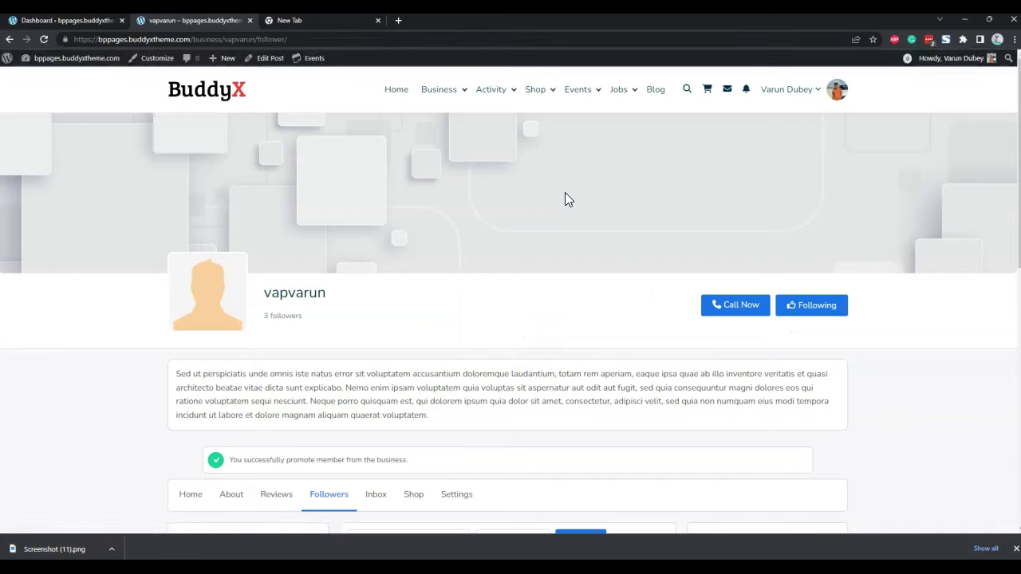
scroll(504, 239, "down", 3)
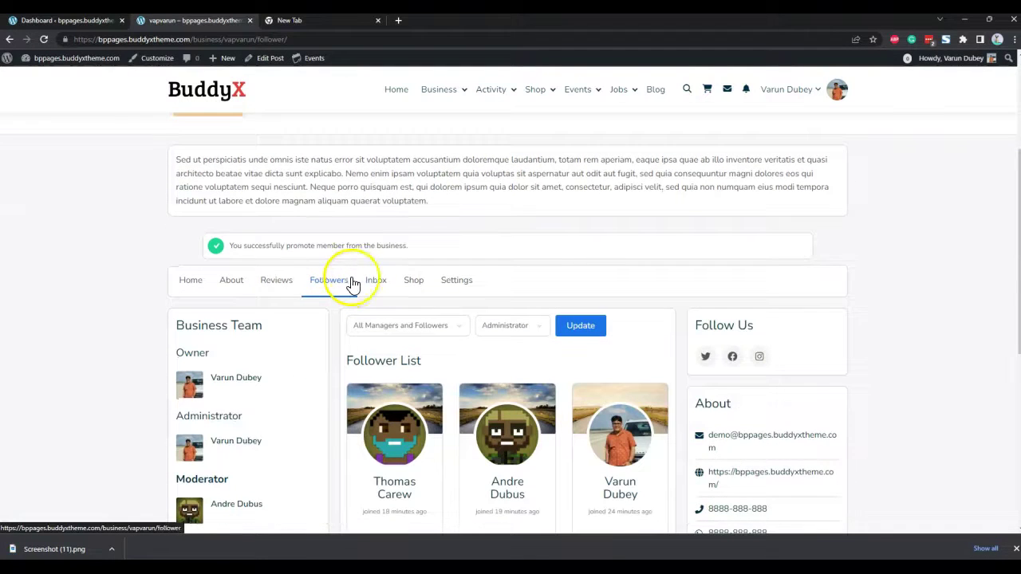
Open the business's reviews and fill the review description with the copied "Nemo enim ipsam voluptatem" sentence.
left_click(272, 286)
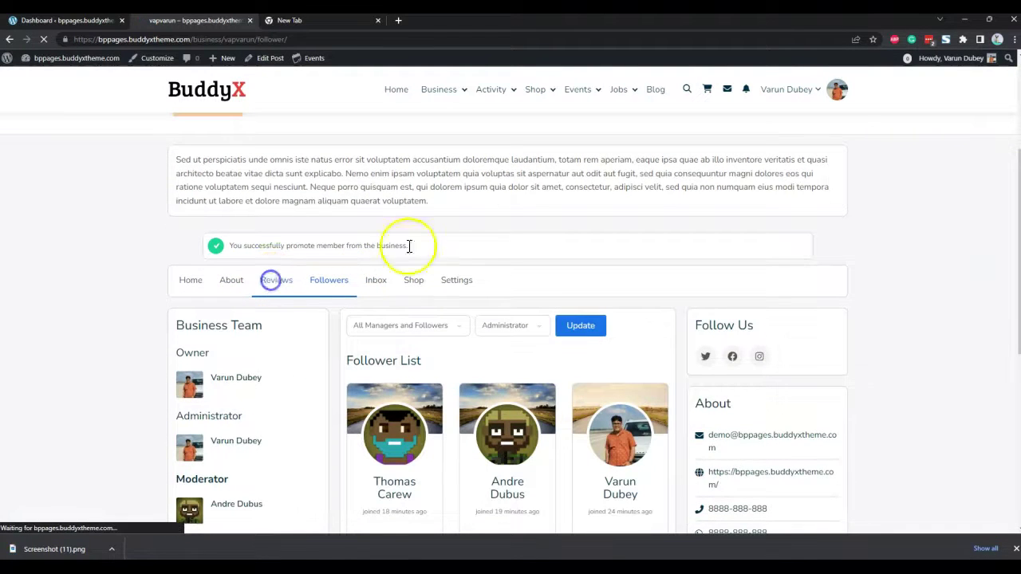
scroll(477, 231, "down", 1)
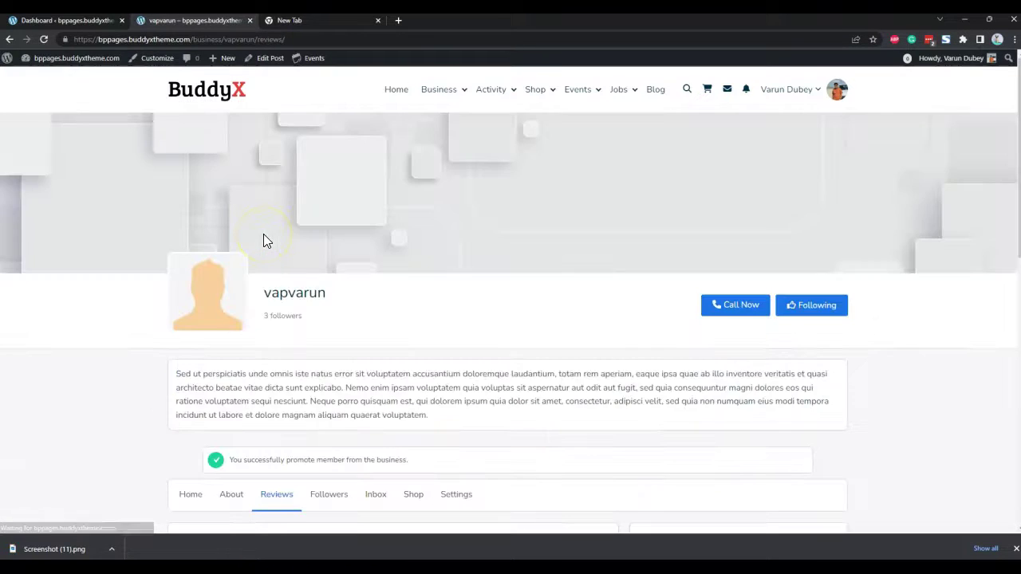
scroll(394, 251, "down", 4)
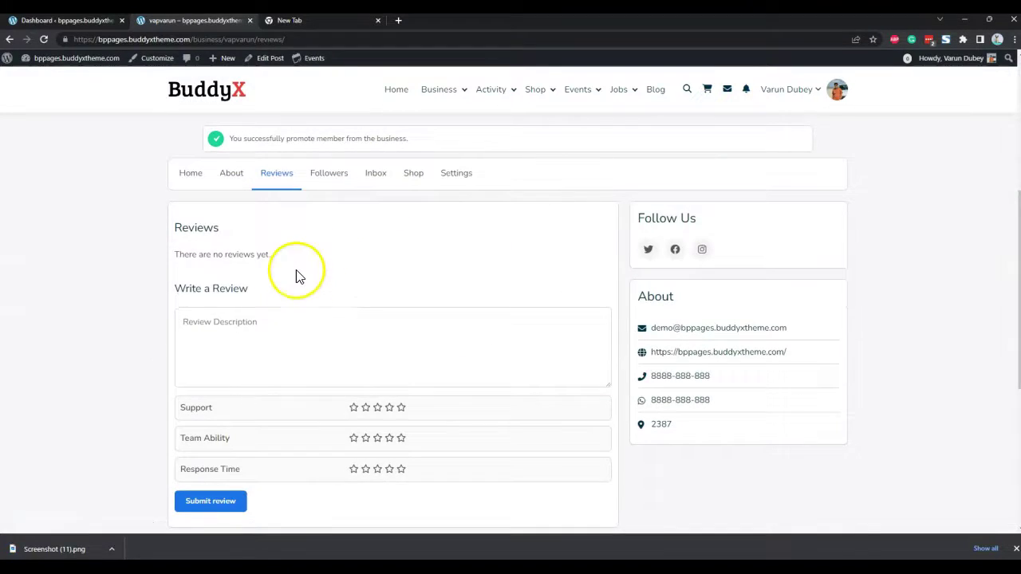
left_click(255, 320)
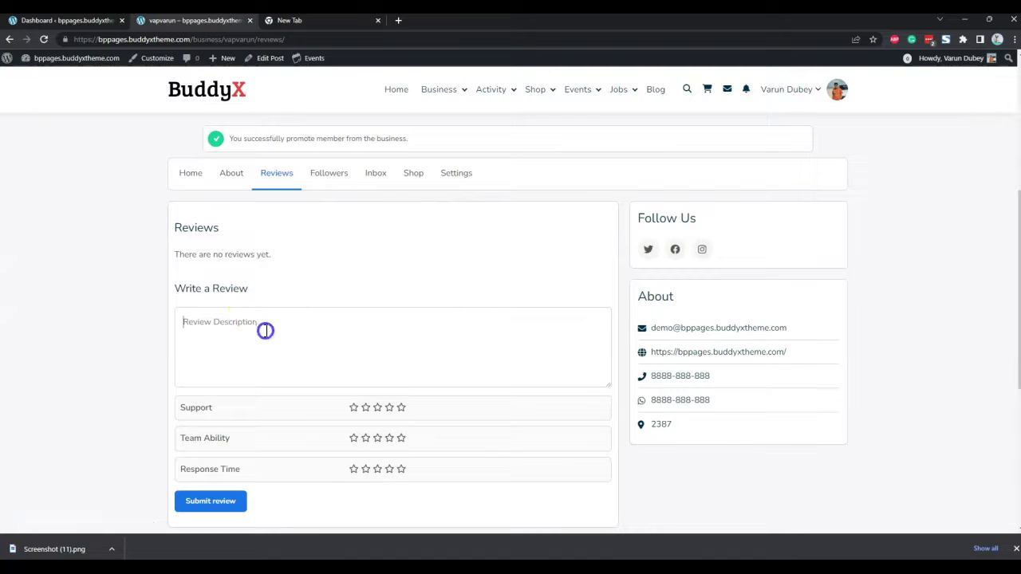
key("ctrl+v")
scroll(343, 278, "down", 2)
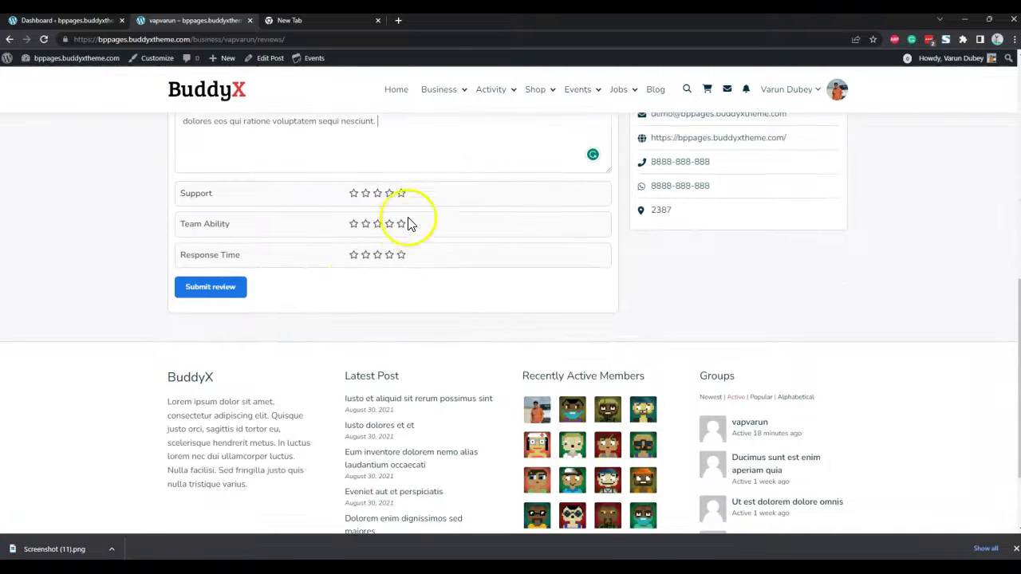
Rate Support, Team Ability and Response Time with five stars each and submit the review.
left_click(404, 199)
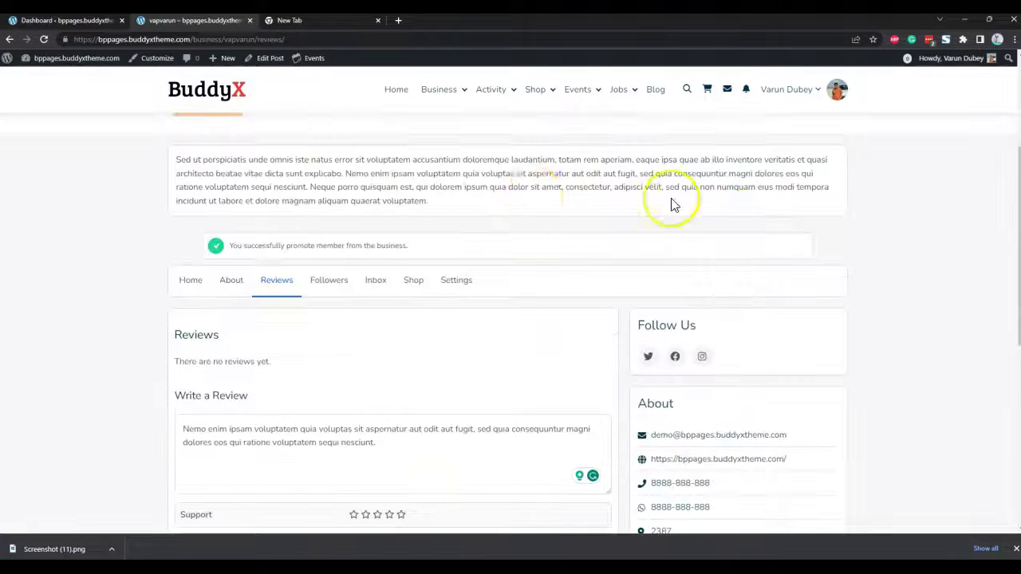
scroll(638, 285, "down", 4)
left_click(402, 193)
left_click(401, 223)
left_click(401, 255)
left_click(213, 289)
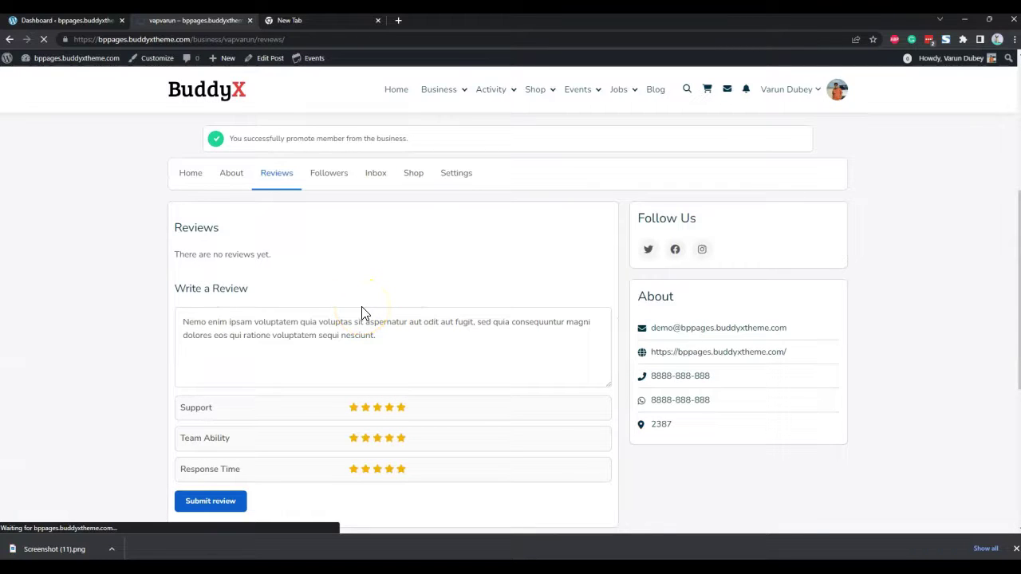
scroll(379, 305, "down", 3)
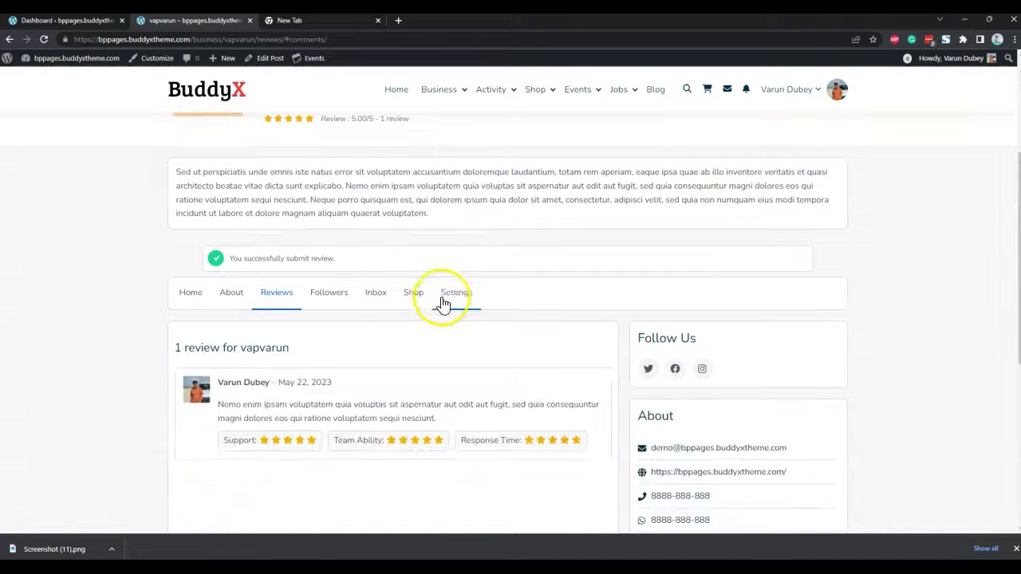
Open the business settings and look through the general, profile photo and cover image sections.
left_click(455, 297)
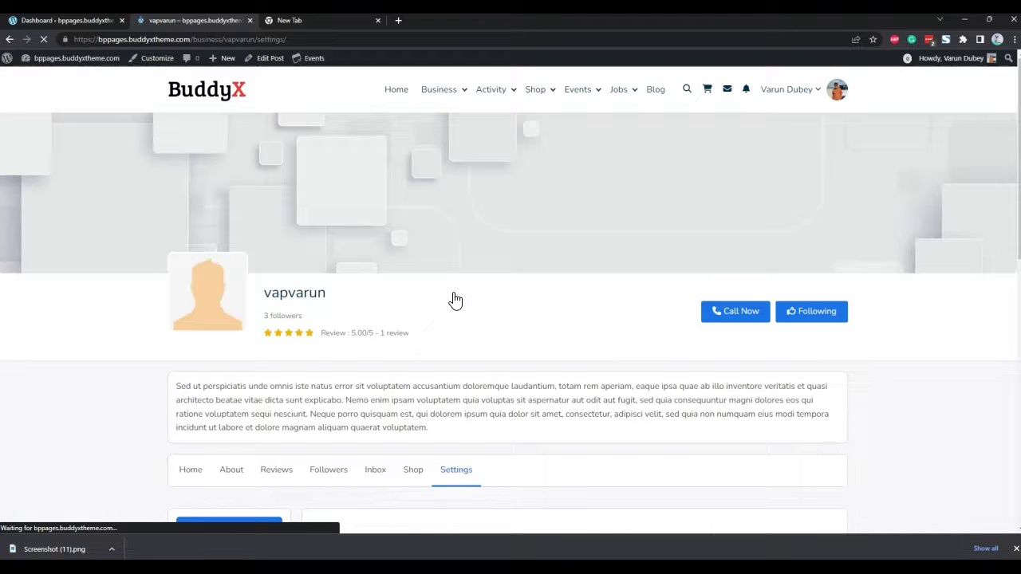
scroll(431, 299, "down", 2)
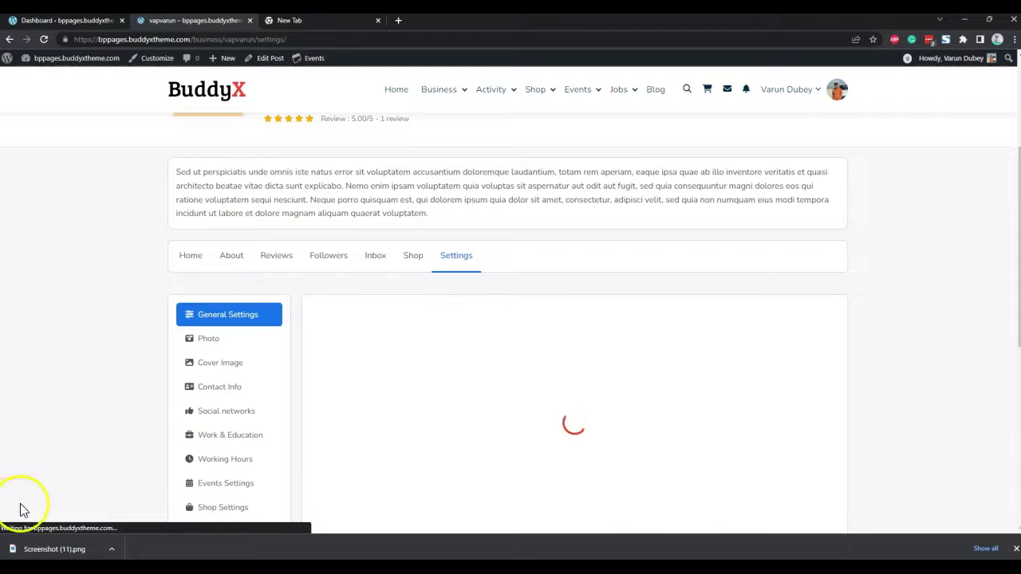
scroll(428, 308, "down", 1)
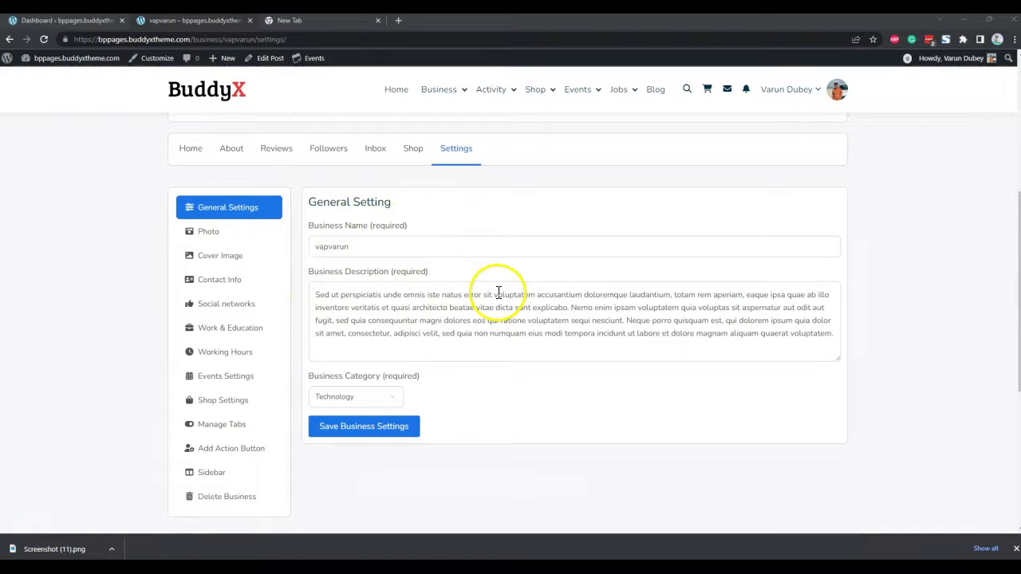
left_click(239, 230)
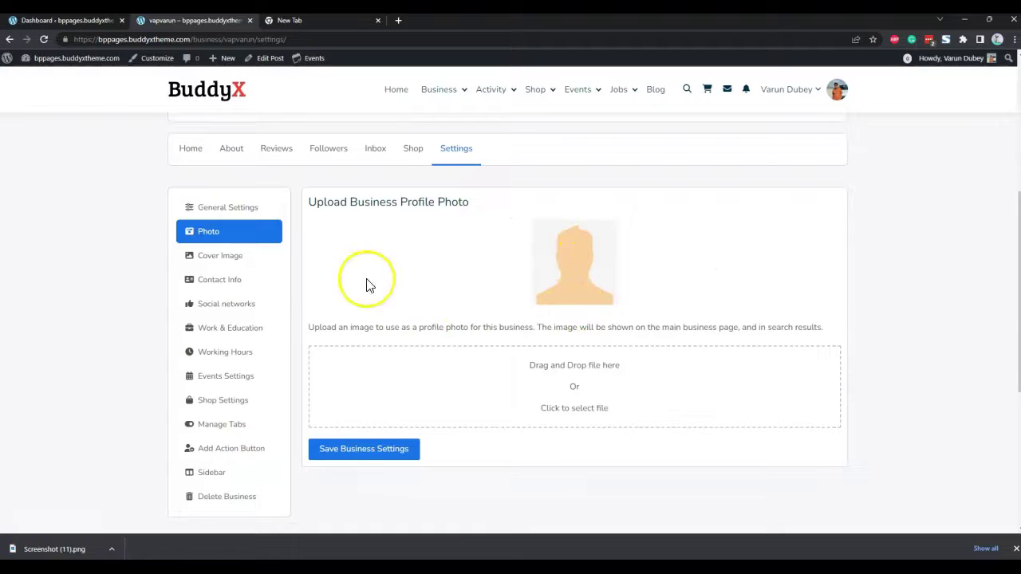
left_click(196, 255)
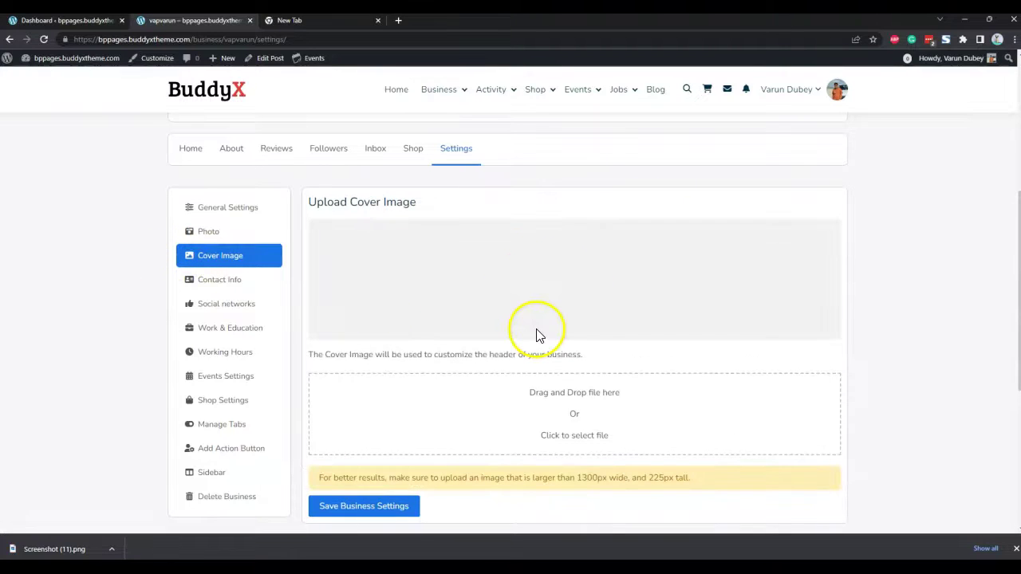
Review the email, website, phone, WhatsApp and address fields in the business's contact information.
left_click(221, 283)
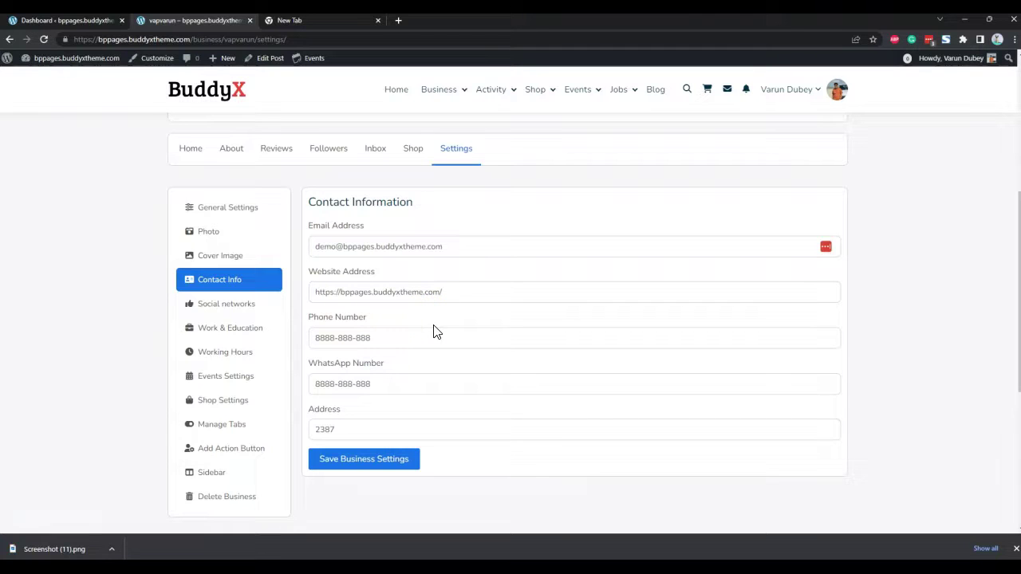
left_click(396, 379)
left_click(428, 436)
left_click(410, 420)
Add another row to the business's social networks and look over the available network choices.
left_click(205, 313)
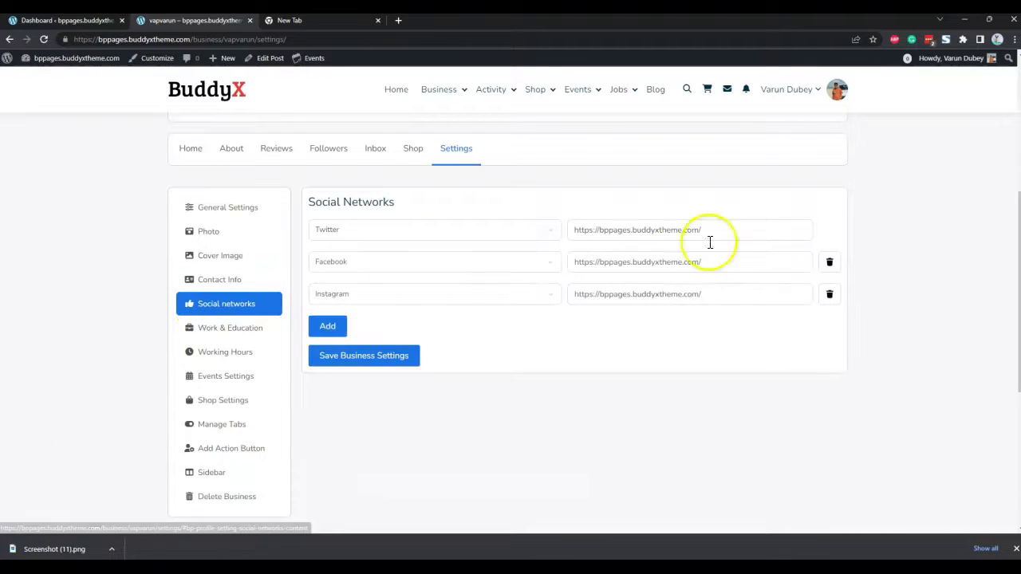
left_click(327, 326)
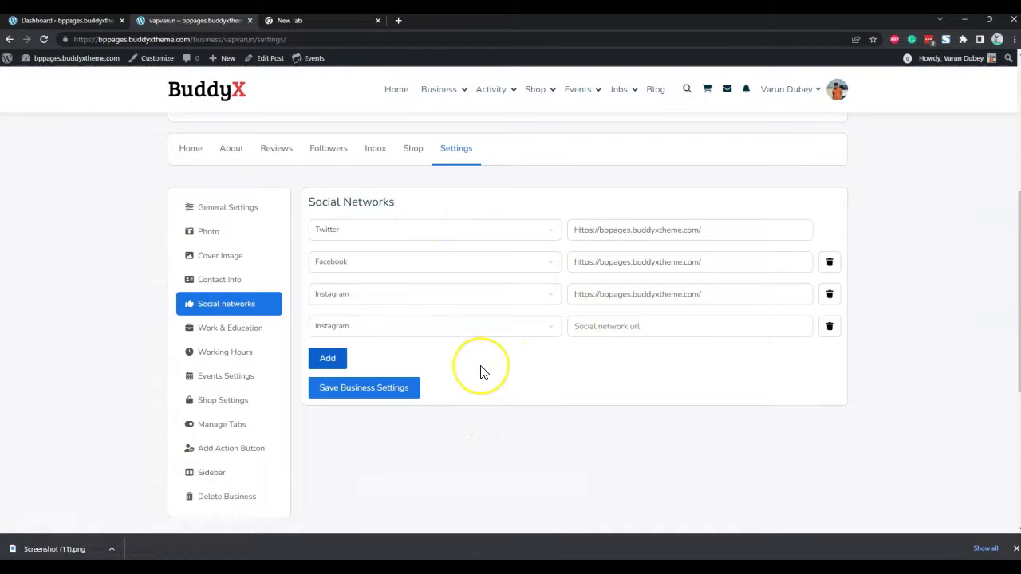
left_click(489, 295)
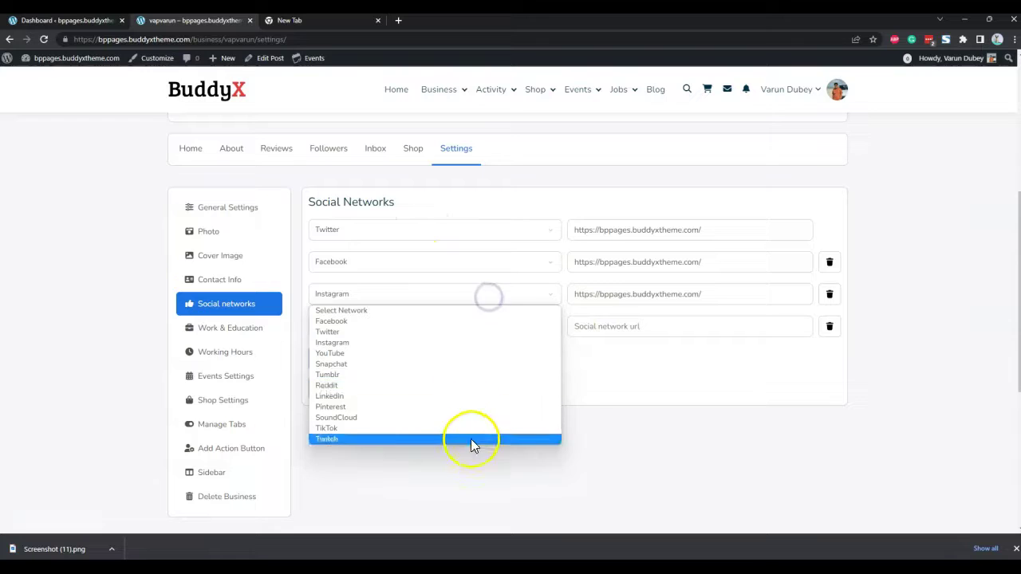
left_click(693, 377)
Examine the Work and Education fields in the business's Work & Education settings.
left_click(251, 341)
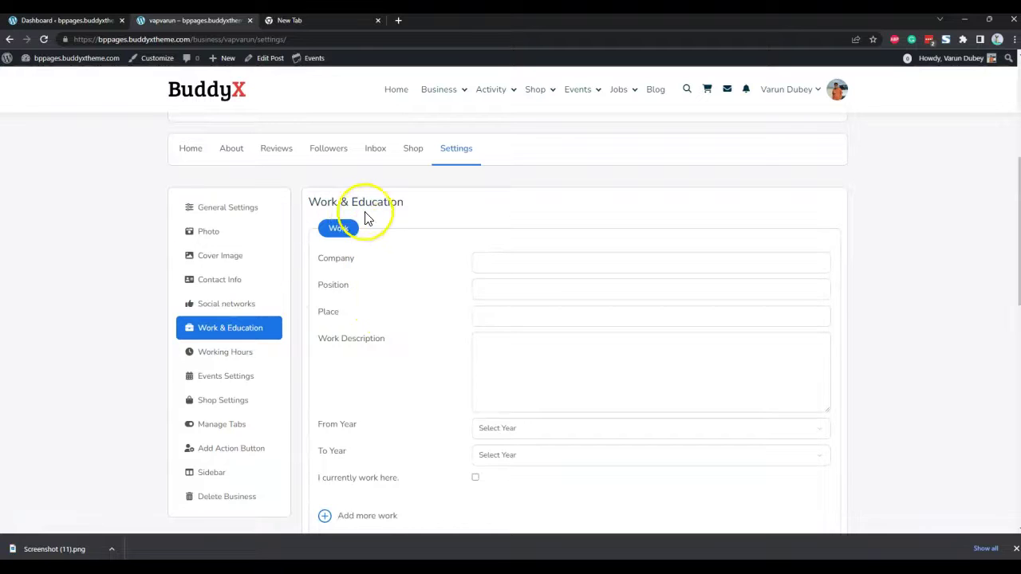
scroll(369, 231, "down", 3)
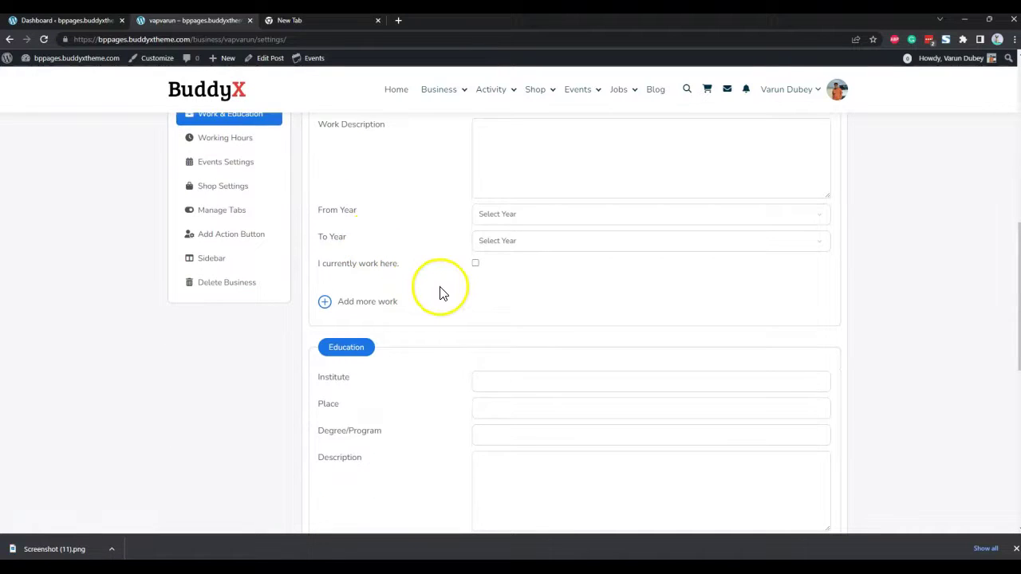
scroll(445, 255, "up", 2)
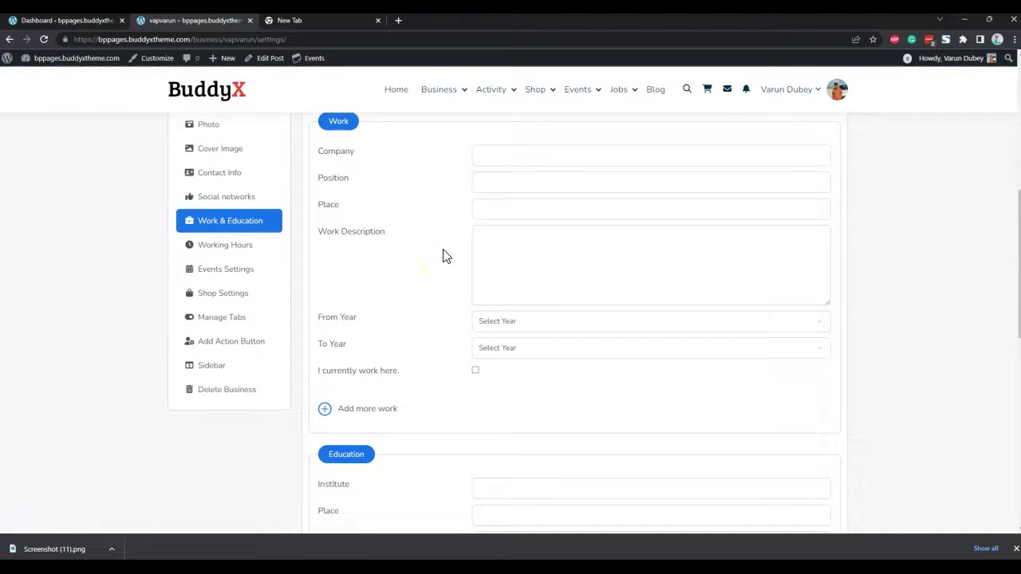
scroll(445, 255, "up", 2)
scroll(439, 260, "down", 5)
left_click(429, 293)
scroll(423, 290, "up", 2)
scroll(425, 291, "down", 2)
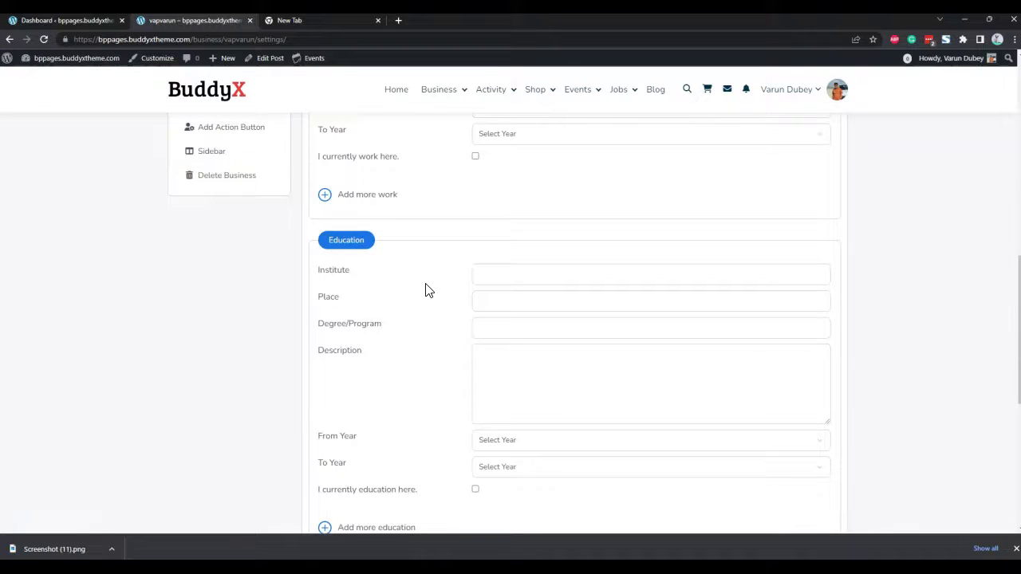
Look over the Work & Education fields and the opening-hours choices in the Working Hours section of the business settings.
scroll(425, 290, "down", 2)
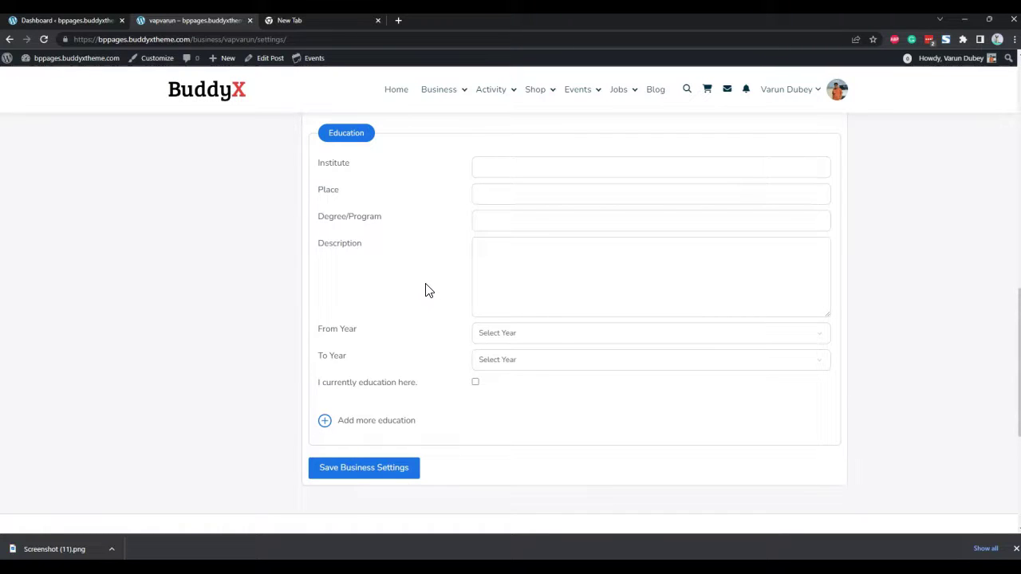
scroll(425, 290, "up", 5)
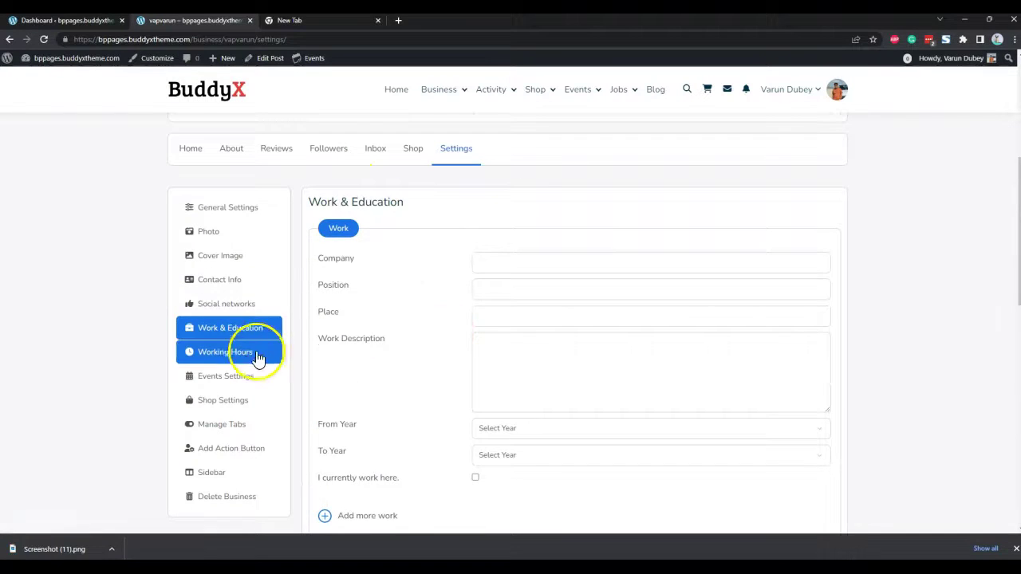
left_click(258, 355)
left_click(252, 328)
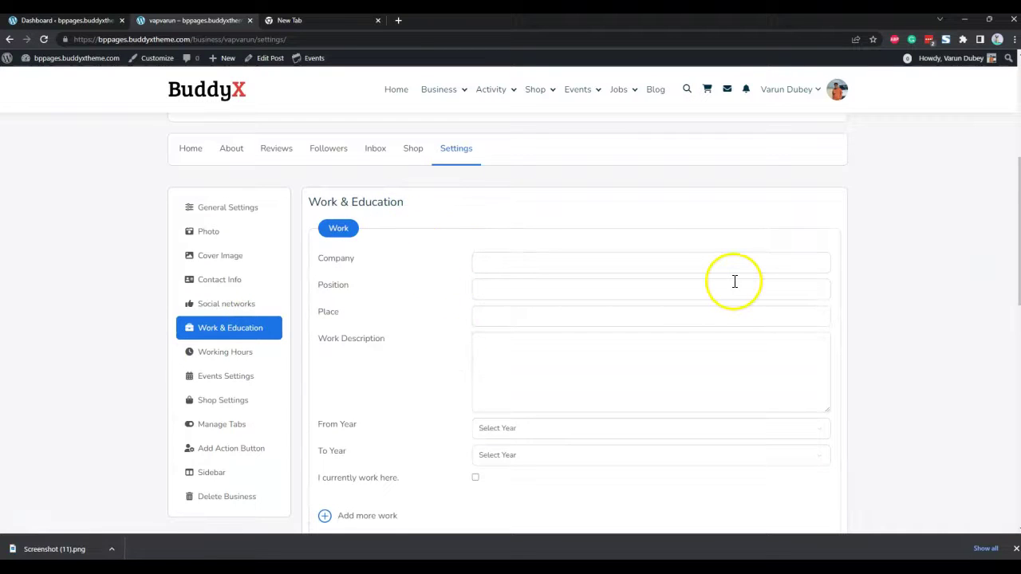
left_click(257, 360)
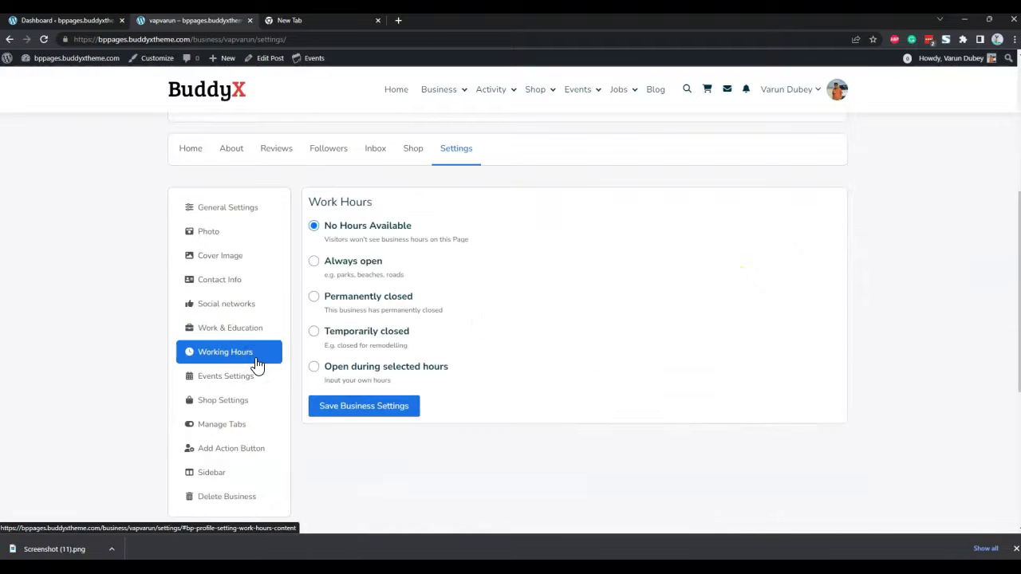
left_click(252, 329)
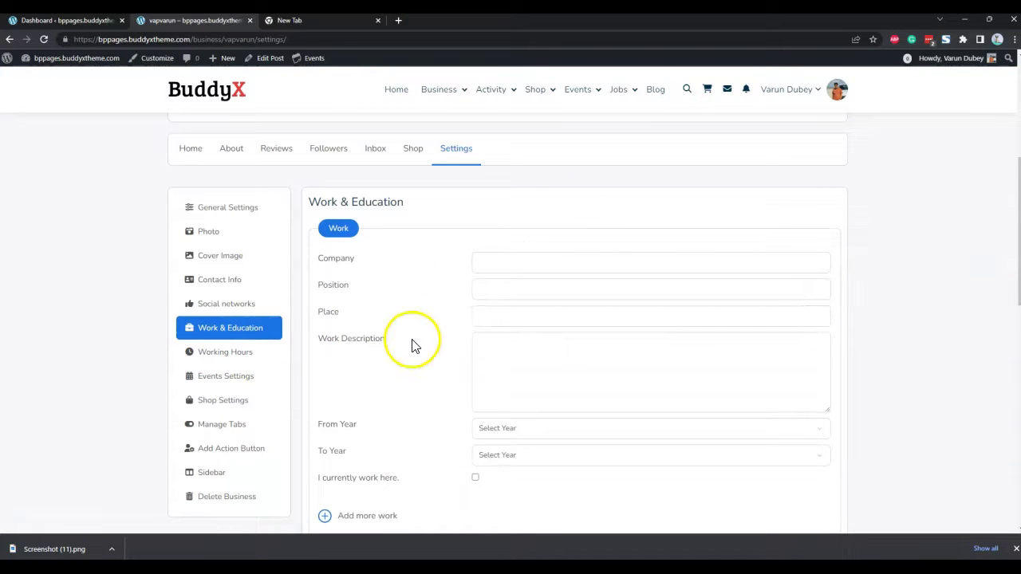
left_click(252, 356)
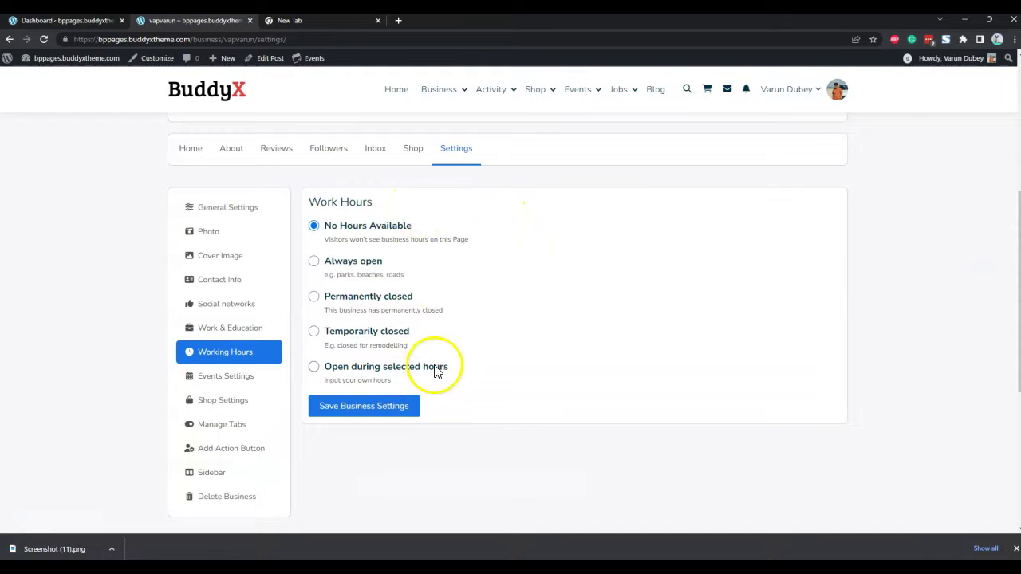
Try the Always open, Permanently closed and Temporarily closed options for the business's work hours.
left_click(358, 261)
left_click(347, 299)
scroll(423, 279, "down", 3)
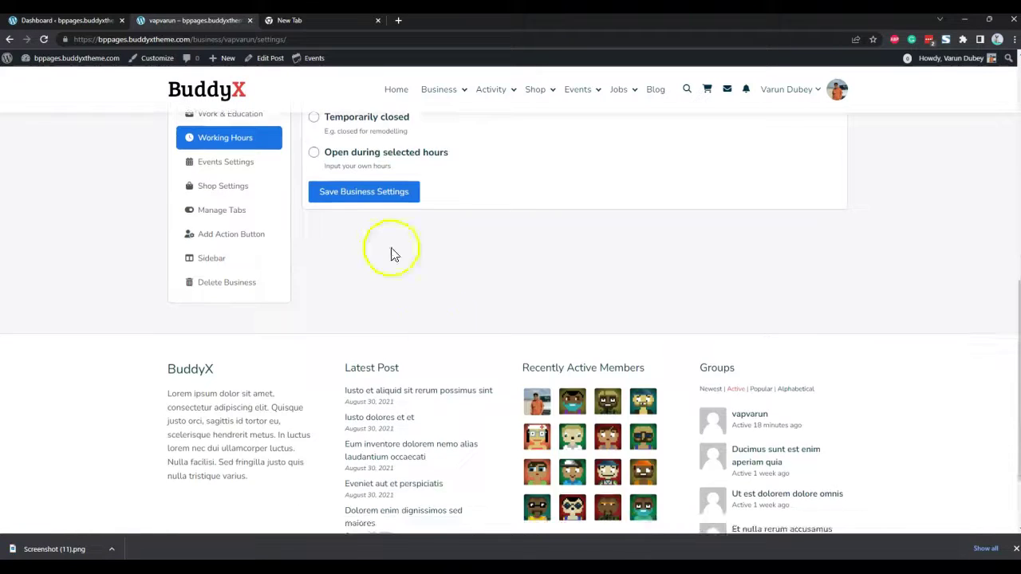
scroll(479, 183, "up", 2)
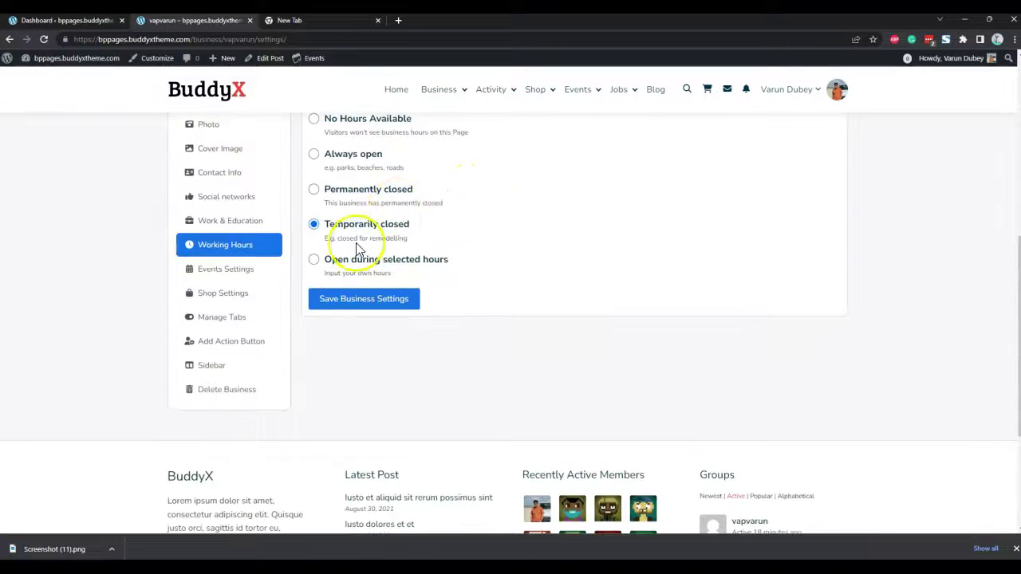
Switch the work hours to Open during selected hours and set Monday from 12:15 am to 2:00 am.
left_click(319, 263)
scroll(526, 224, "down", 3)
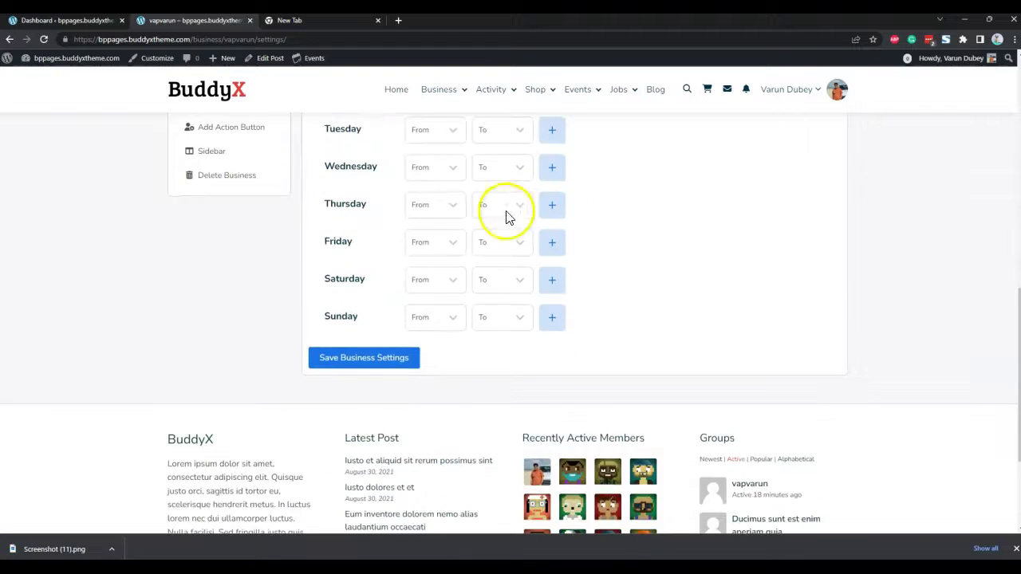
scroll(454, 183, "up", 2)
left_click(434, 204)
left_click(429, 240)
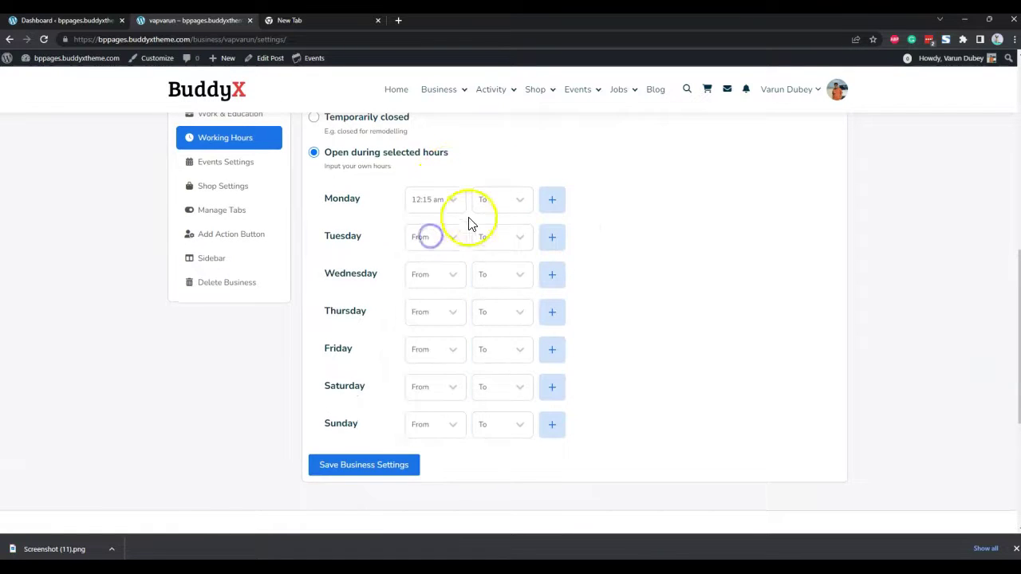
left_click(496, 200)
left_click(495, 316)
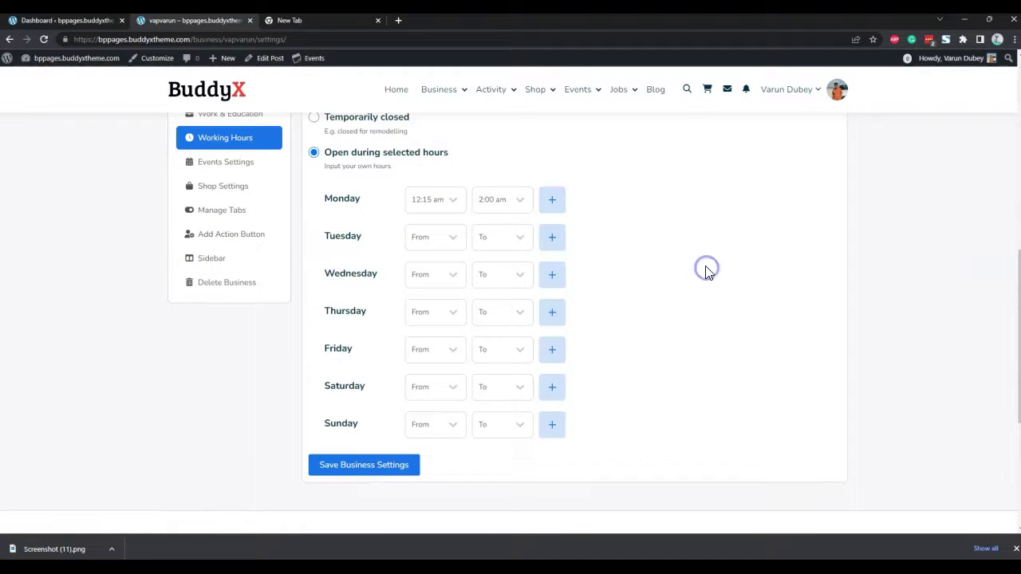
Add a second Monday time slot from 12:00 pm to 5:00 pm.
left_click(552, 206)
left_click(432, 232)
scroll(437, 338, "down", 5)
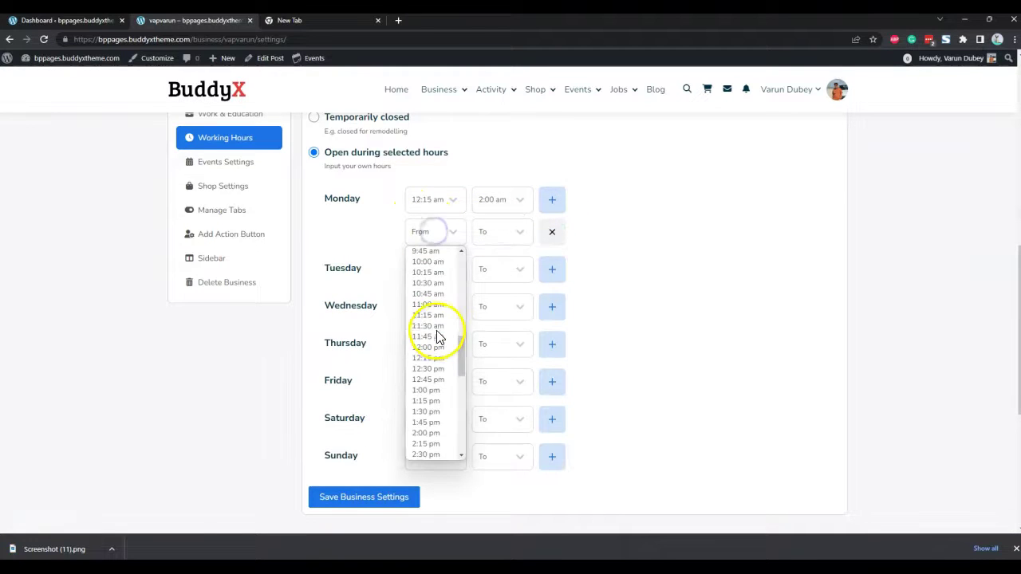
left_click(431, 347)
left_click(503, 233)
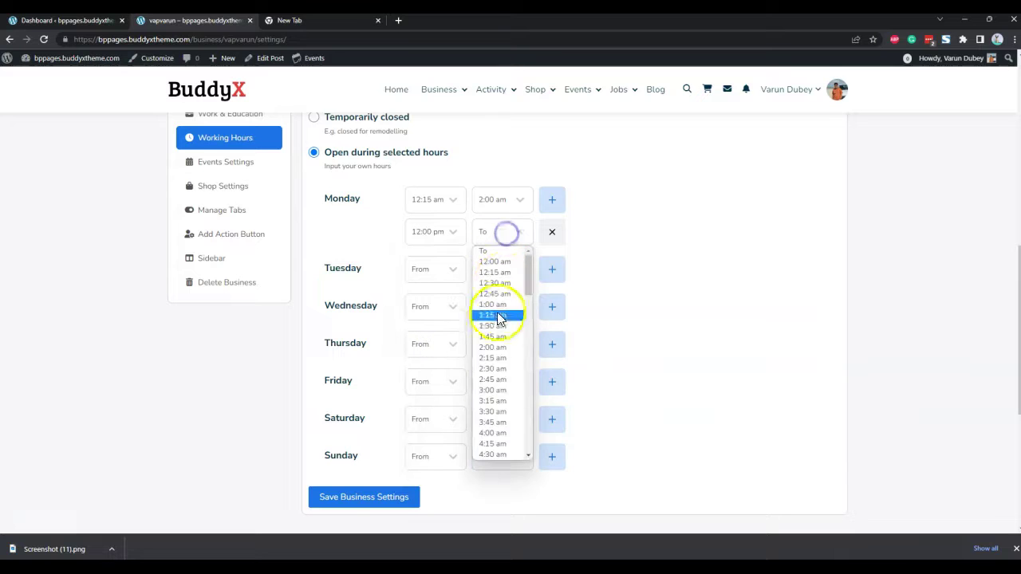
scroll(497, 367, "down", 8)
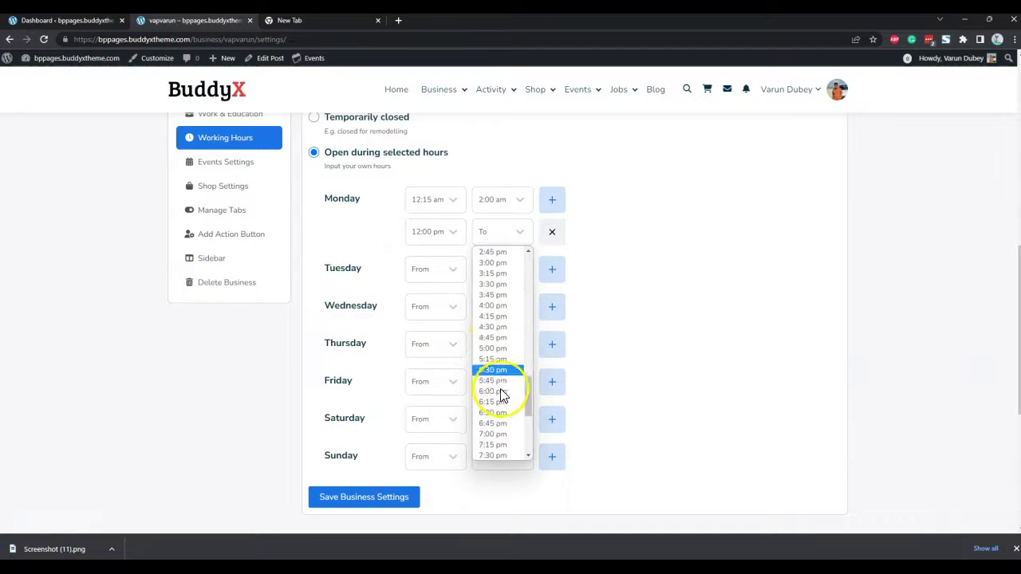
left_click(495, 348)
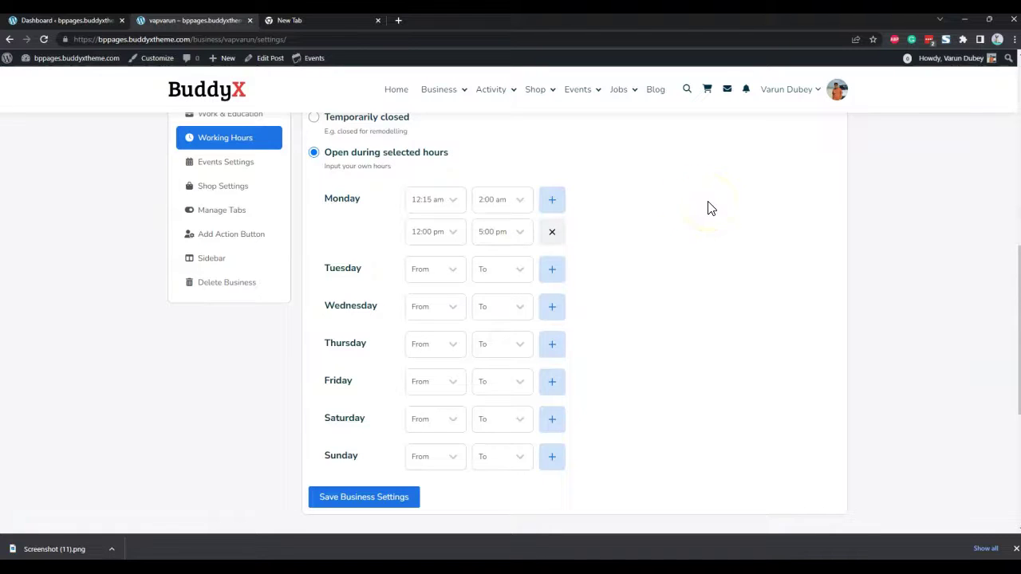
Set the business's work hours to Always open and save the business settings.
scroll(383, 211, "up", 2)
scroll(423, 207, "down", 2)
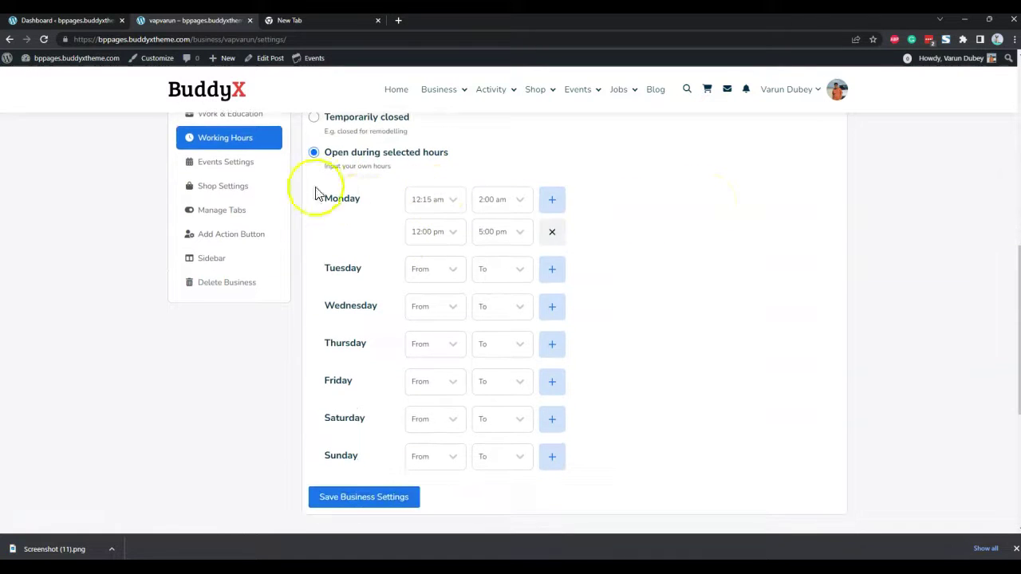
scroll(323, 165, "up", 2)
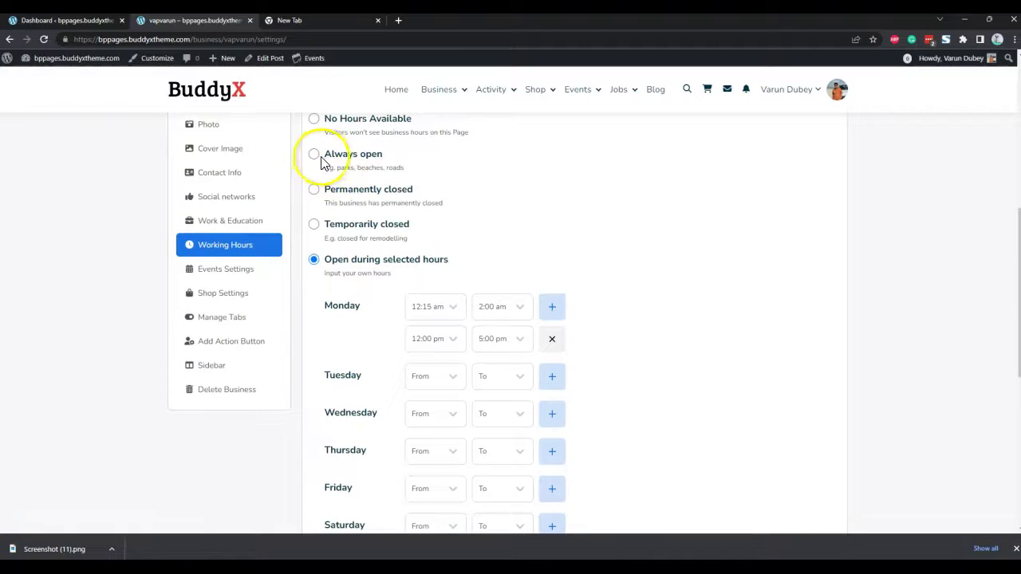
left_click(321, 162)
left_click(360, 296)
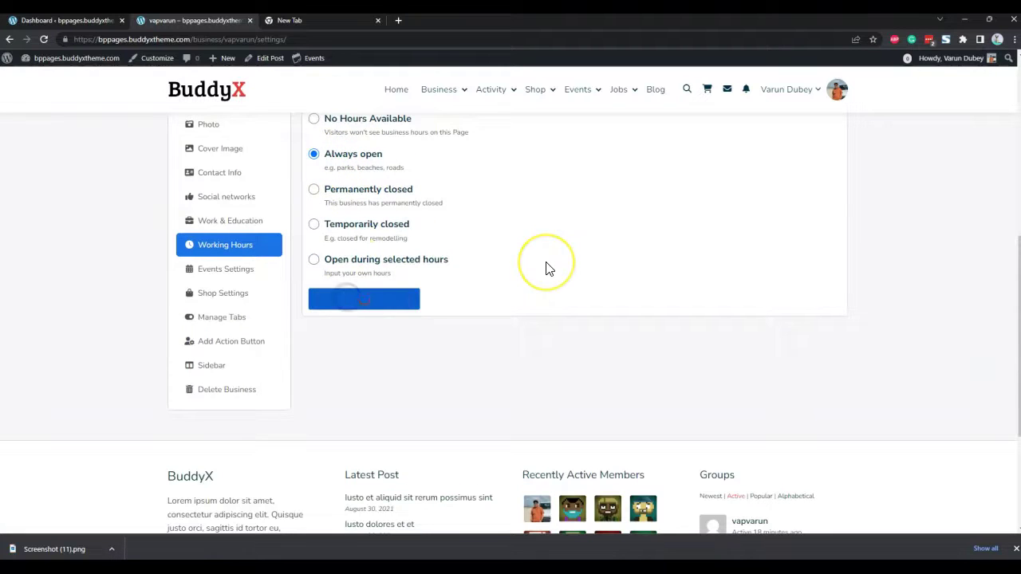
Review the product category and tag fields in Shop Settings and the main navigation toggles in Manage Tabs.
left_click(264, 276)
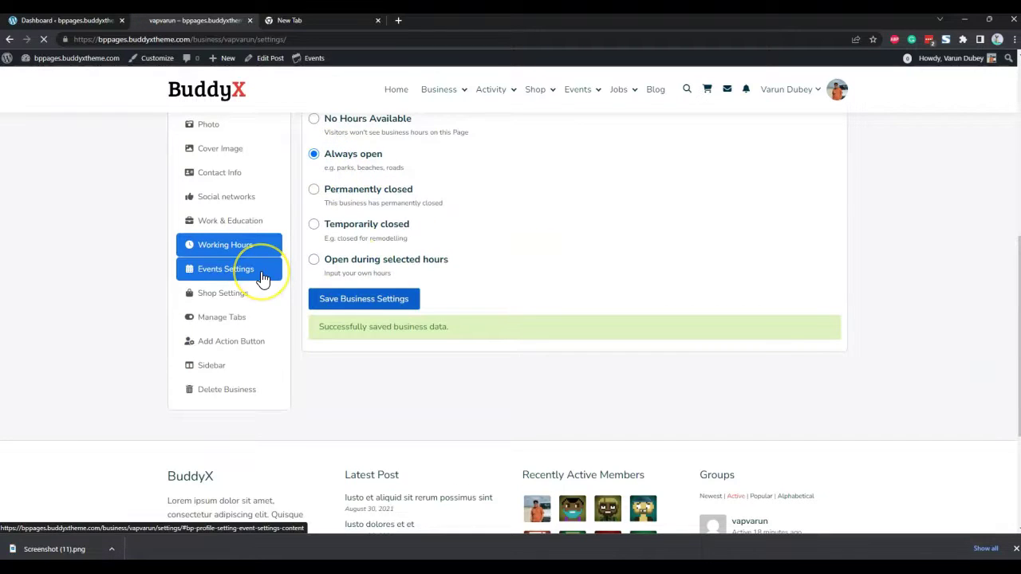
left_click(246, 301)
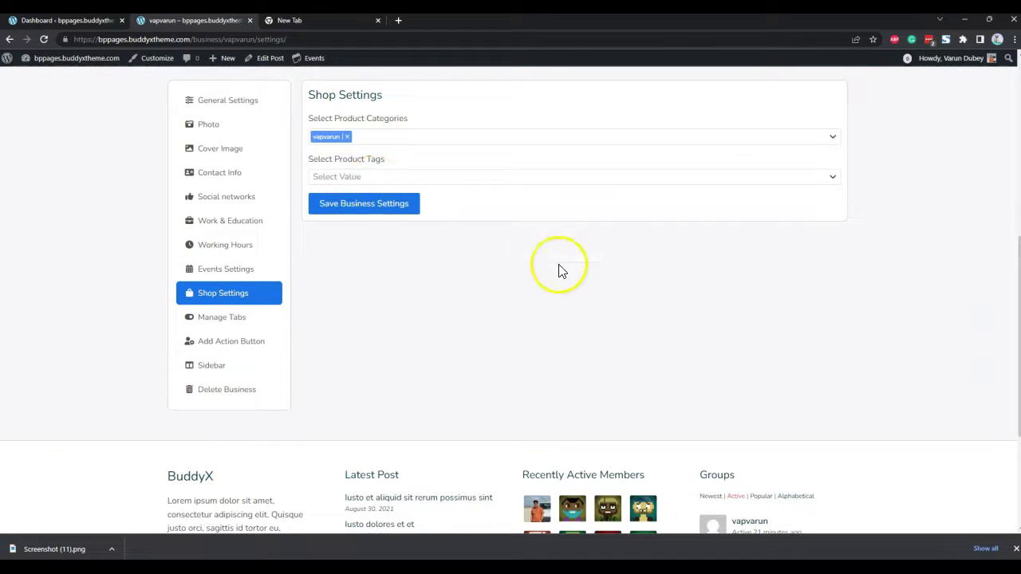
scroll(391, 255, "up", 5)
scroll(398, 322, "down", 4)
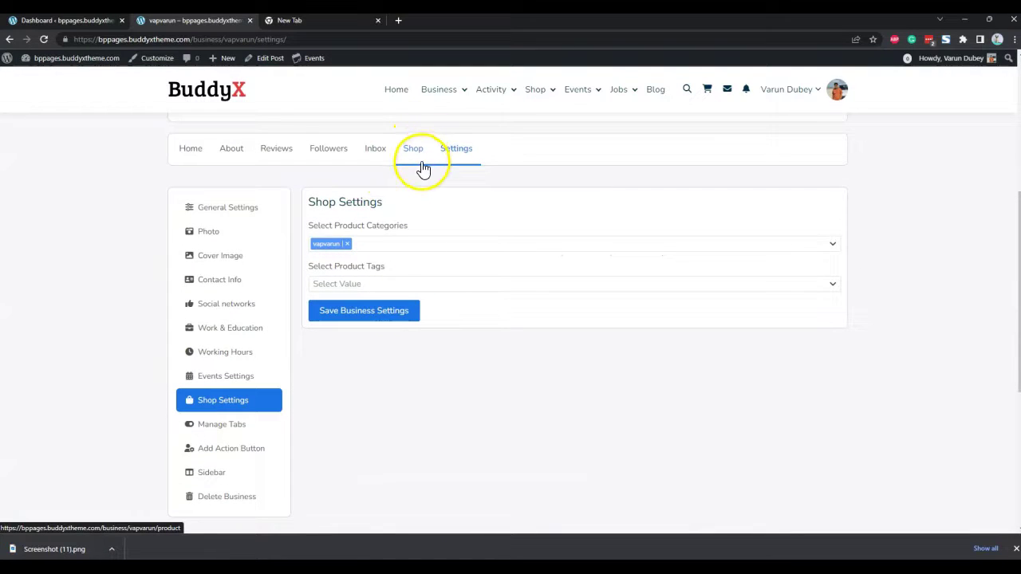
scroll(425, 170, "down", 2)
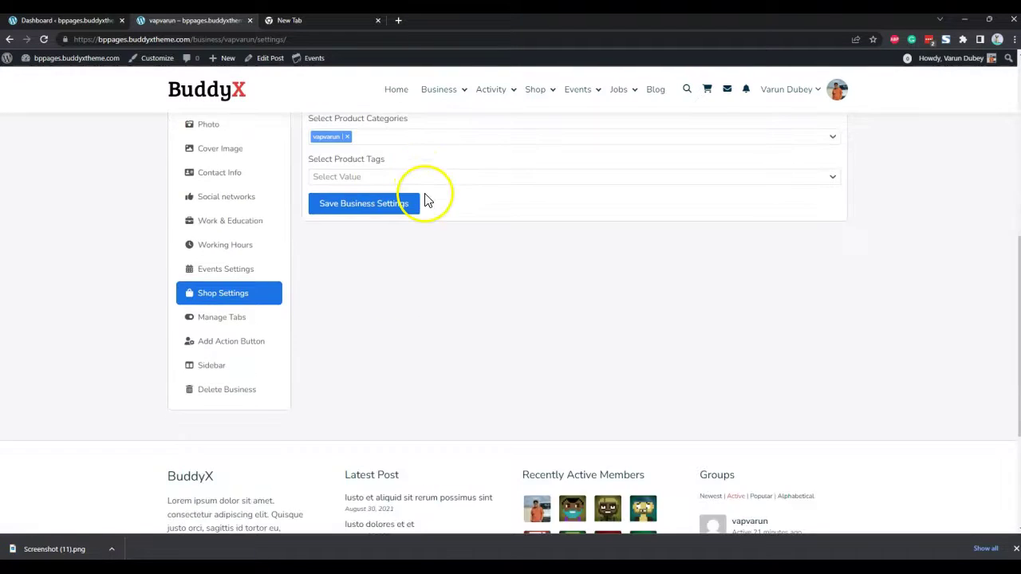
left_click(237, 319)
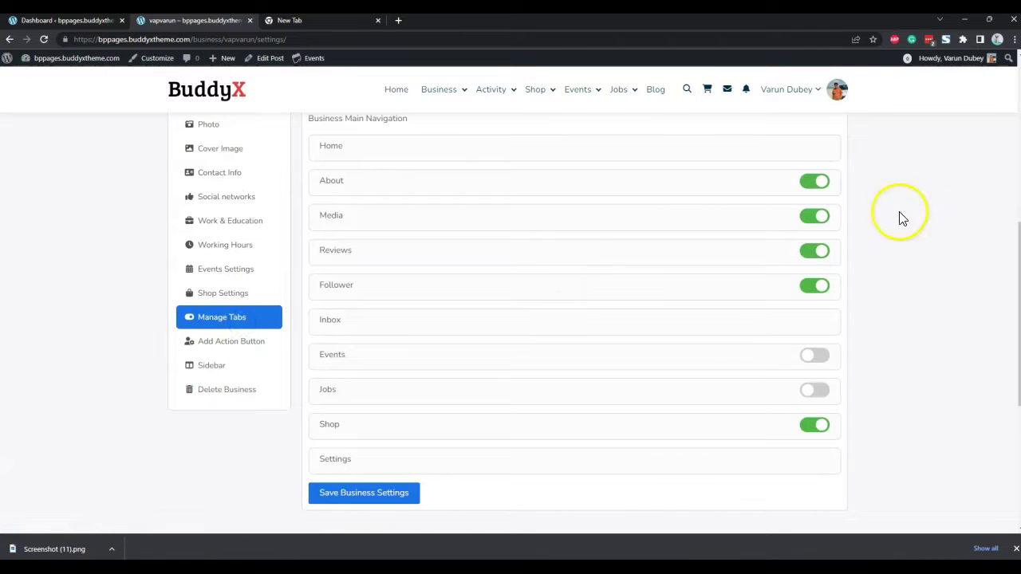
scroll(686, 239, "down", 2)
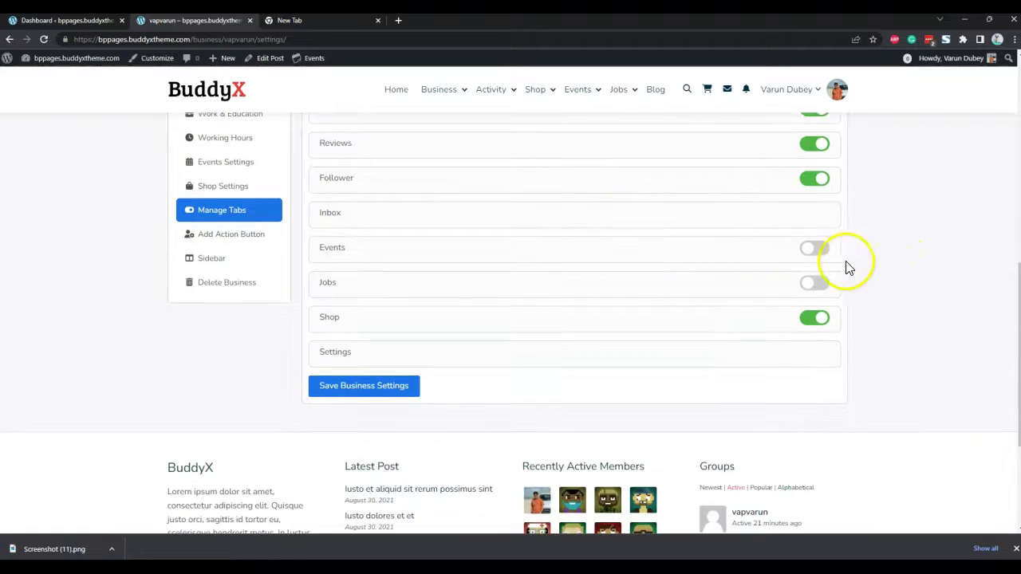
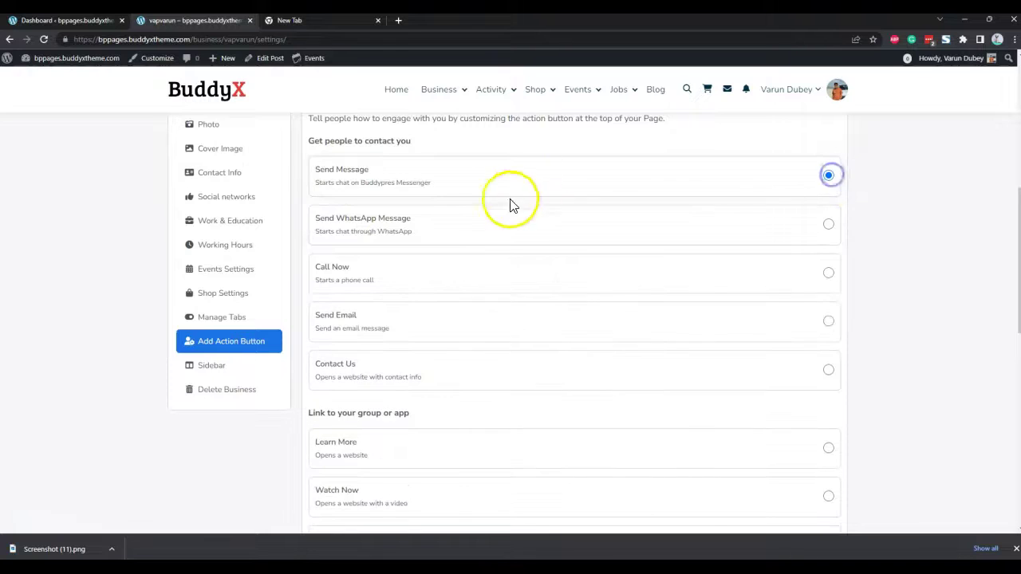
Try the Send WhatsApp Message and Call Now options for the page's action button.
left_click(828, 226)
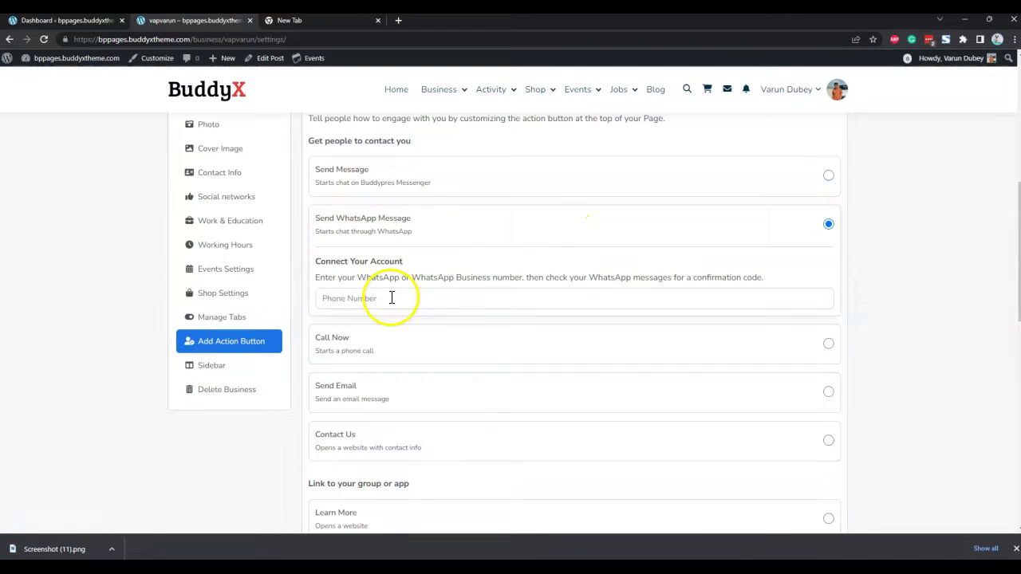
scroll(510, 291, "down", 1)
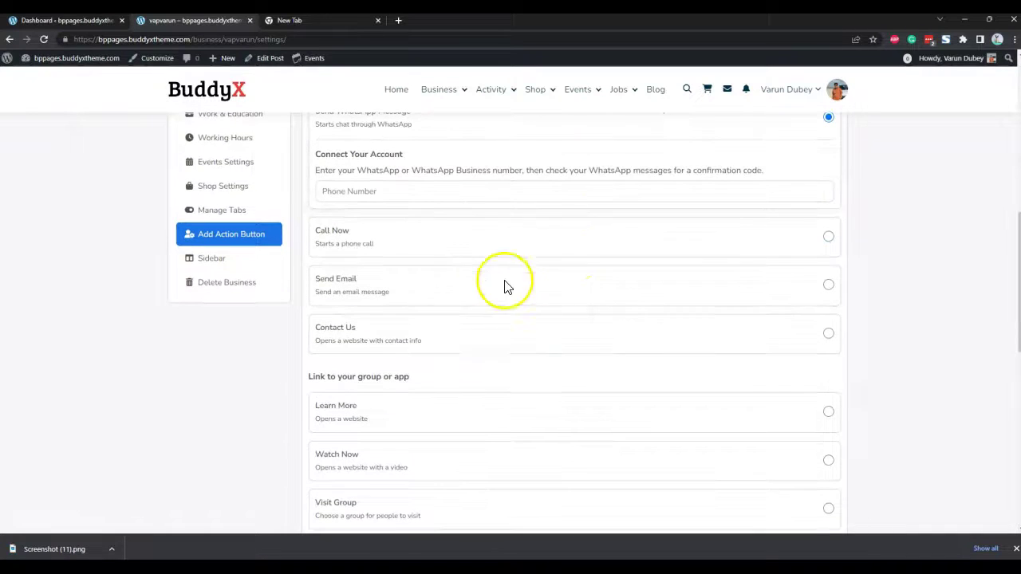
left_click(831, 232)
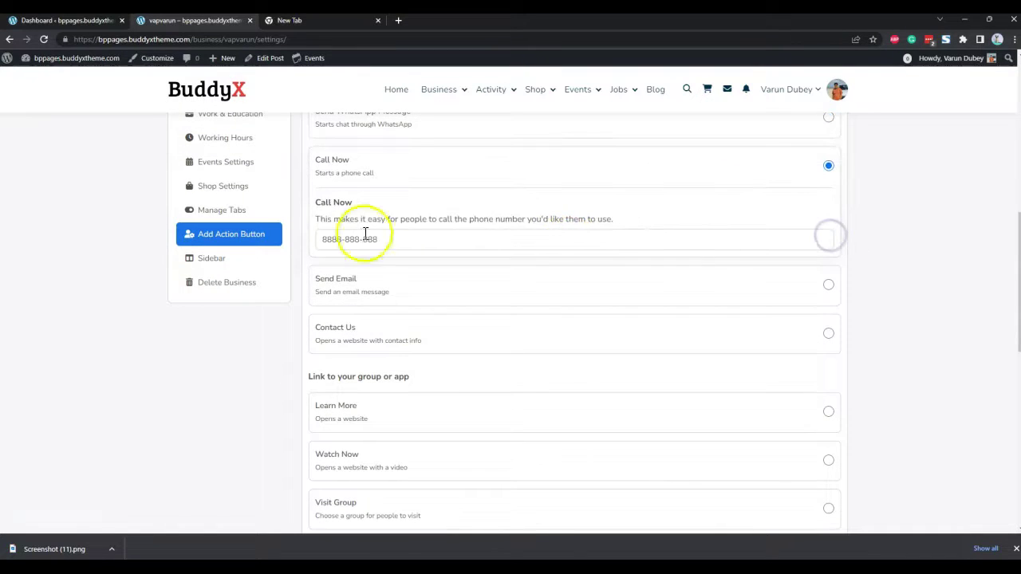
Choose Send Email as the page's action button and fill in the contact's email address.
left_click(827, 285)
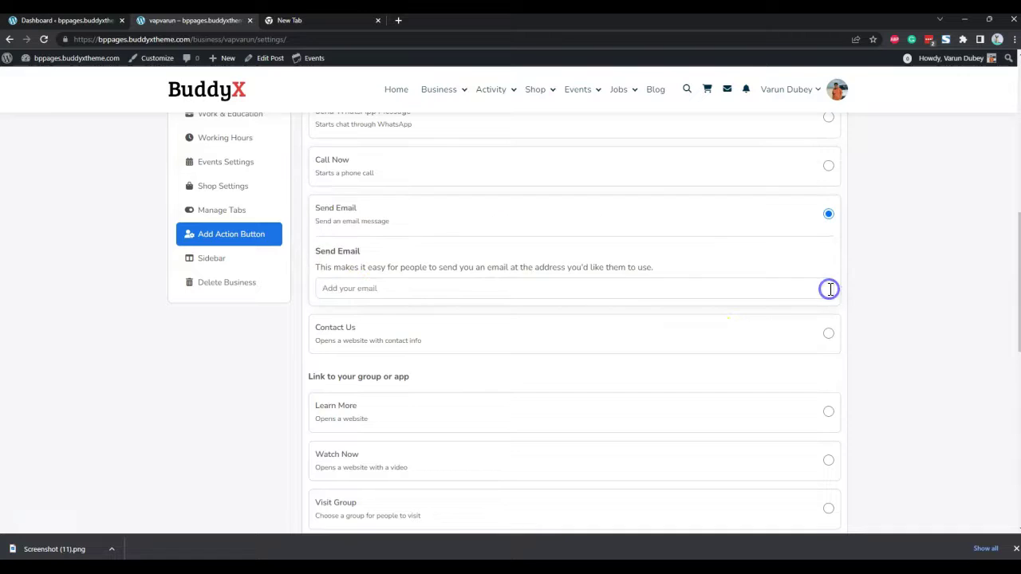
left_click(386, 290)
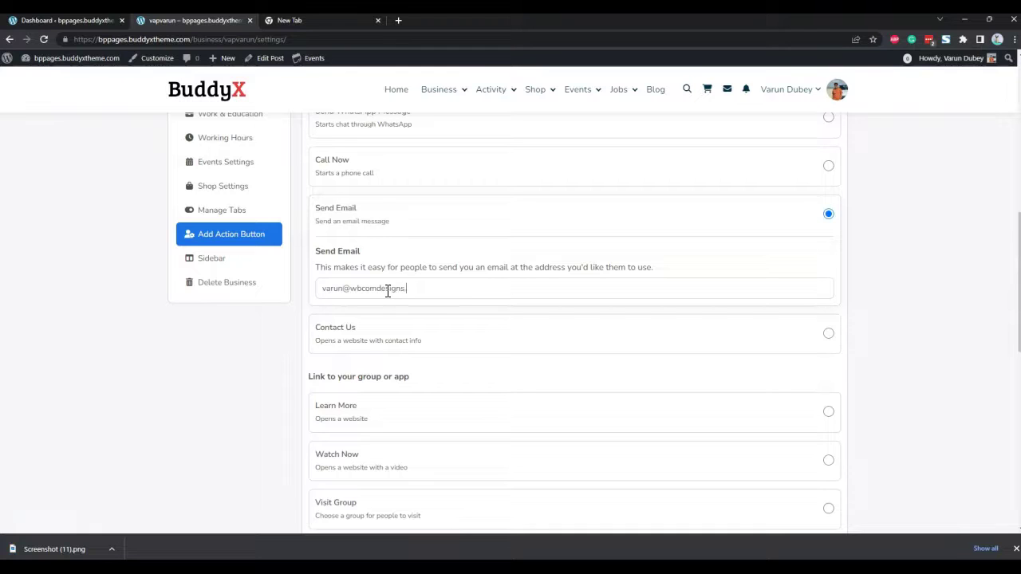
left_click(268, 368)
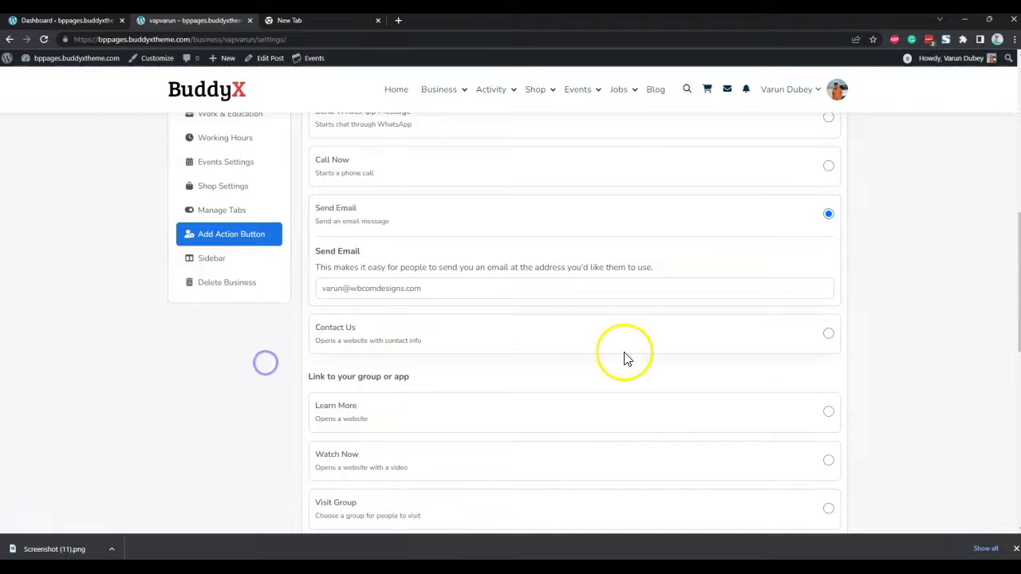
left_click(826, 340)
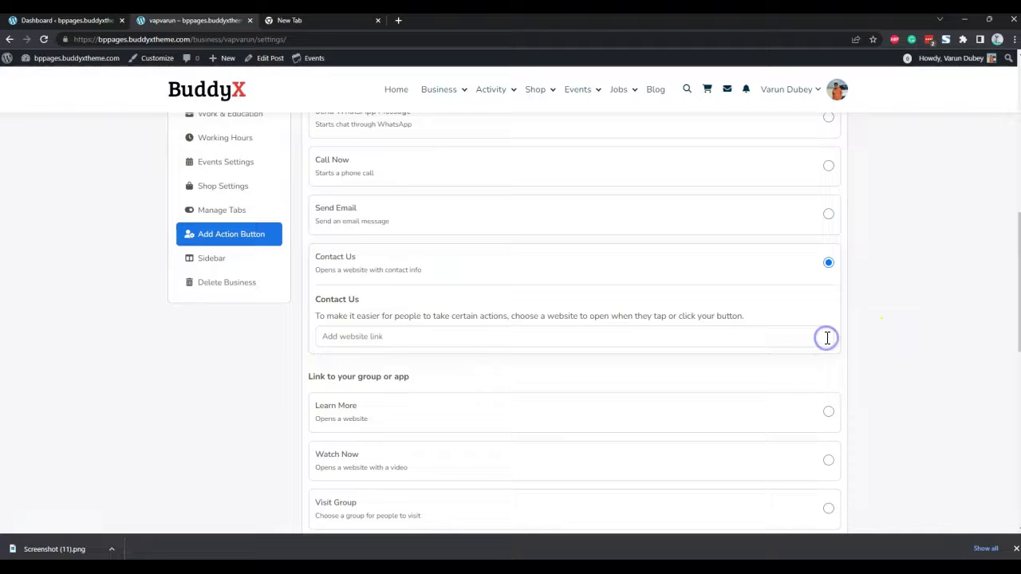
left_click_drag(193, 39, 74, 39)
key("ctrl+c")
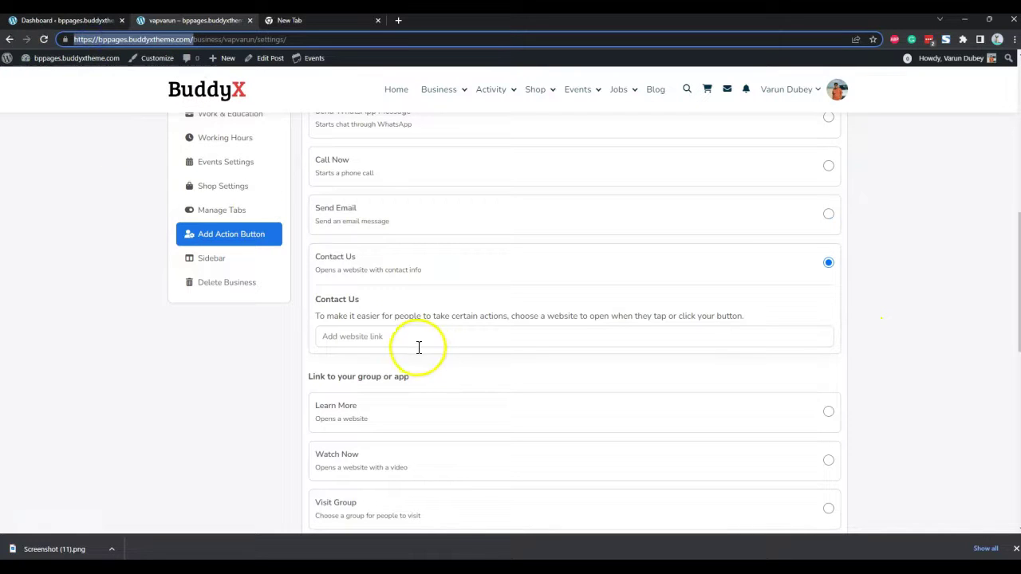
left_click(397, 337)
key("ctrl+v")
left_click(238, 352)
scroll(241, 363, "down", 4)
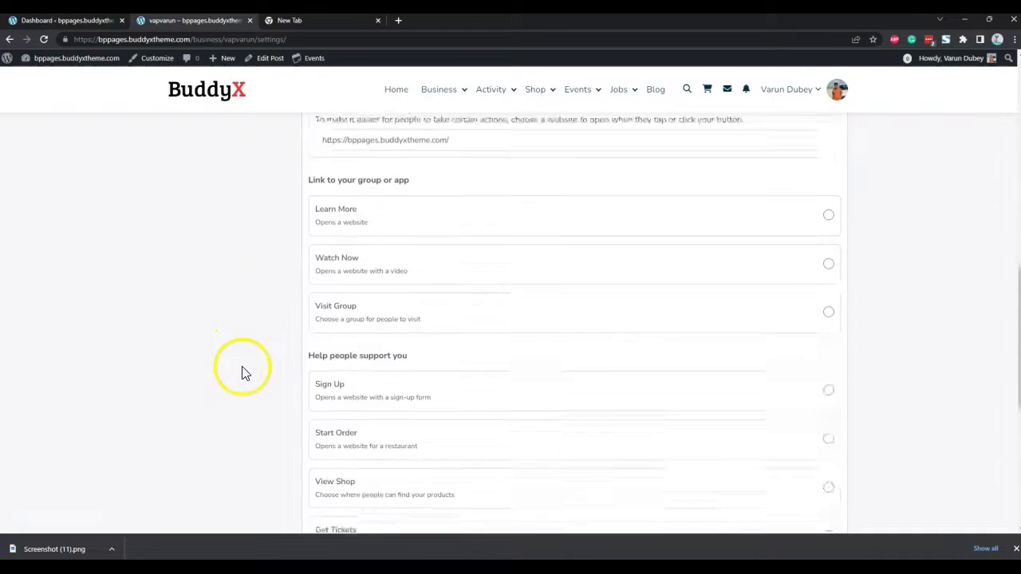
scroll(390, 285, "up", 5)
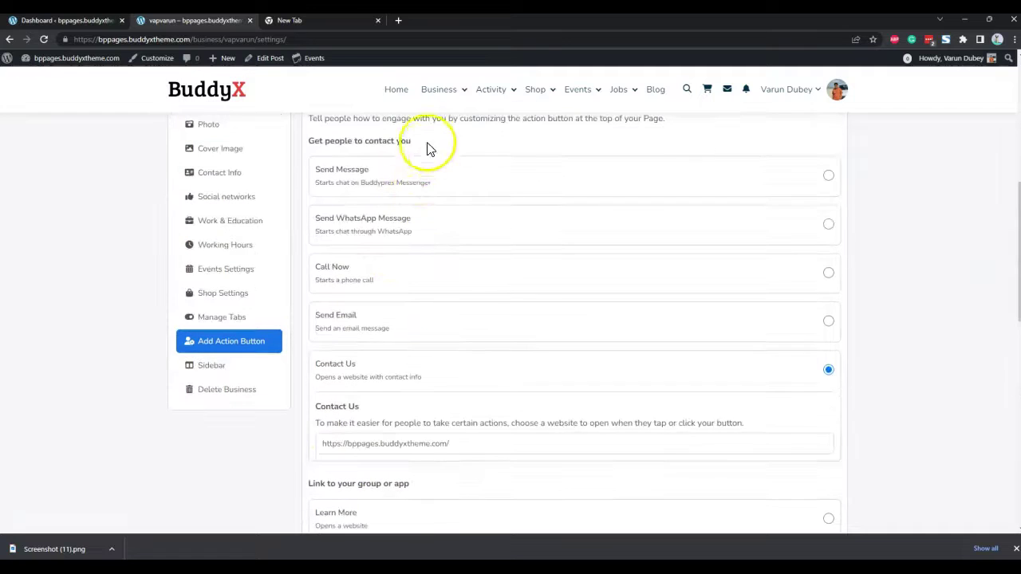
Save the Contact Us action button setting and check the button in the business page header.
scroll(459, 275, "down", 5)
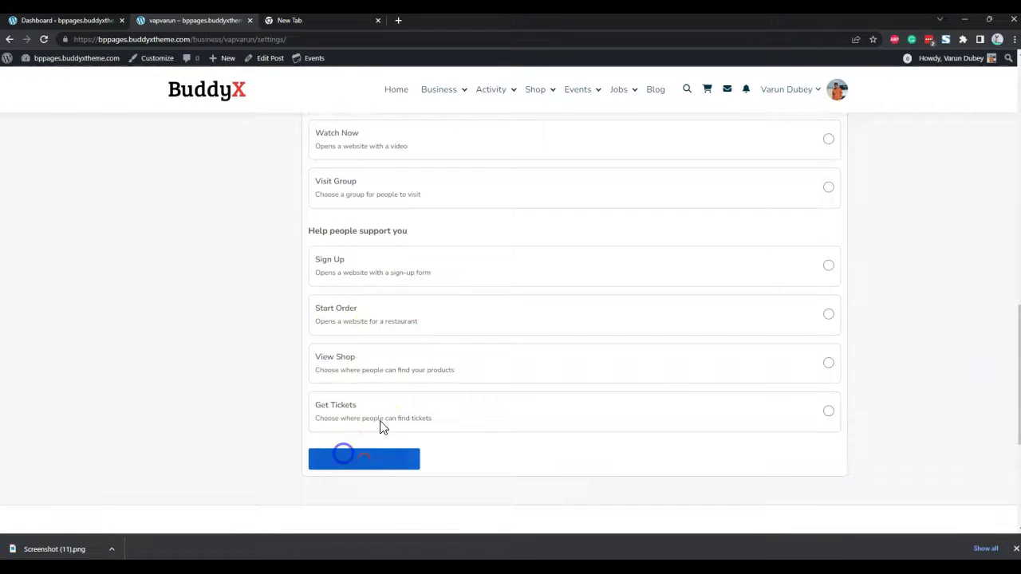
scroll(451, 319, "up", 10)
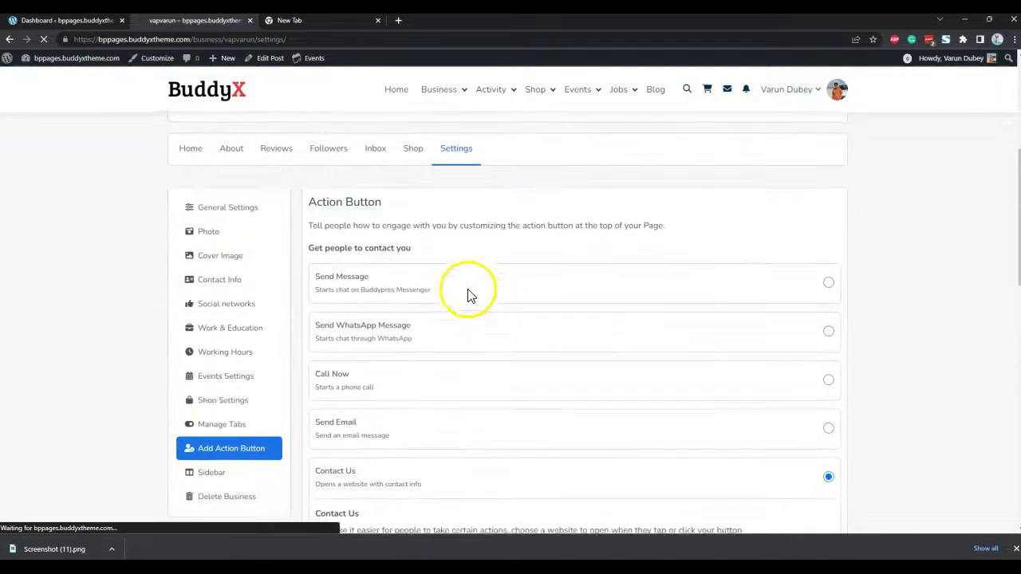
scroll(468, 293, "up", 3)
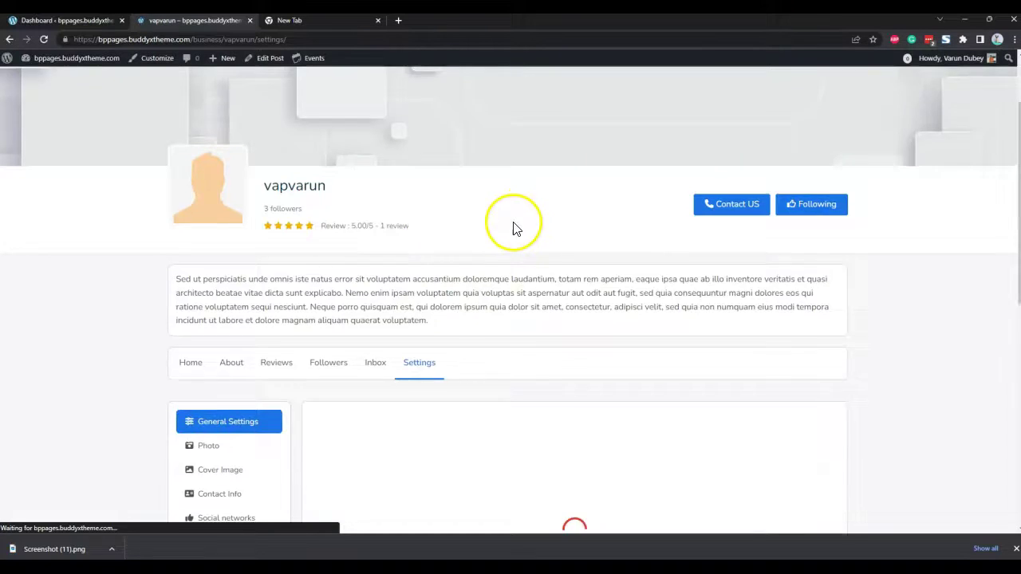
scroll(446, 280, "down", 5)
scroll(447, 280, "up", 3)
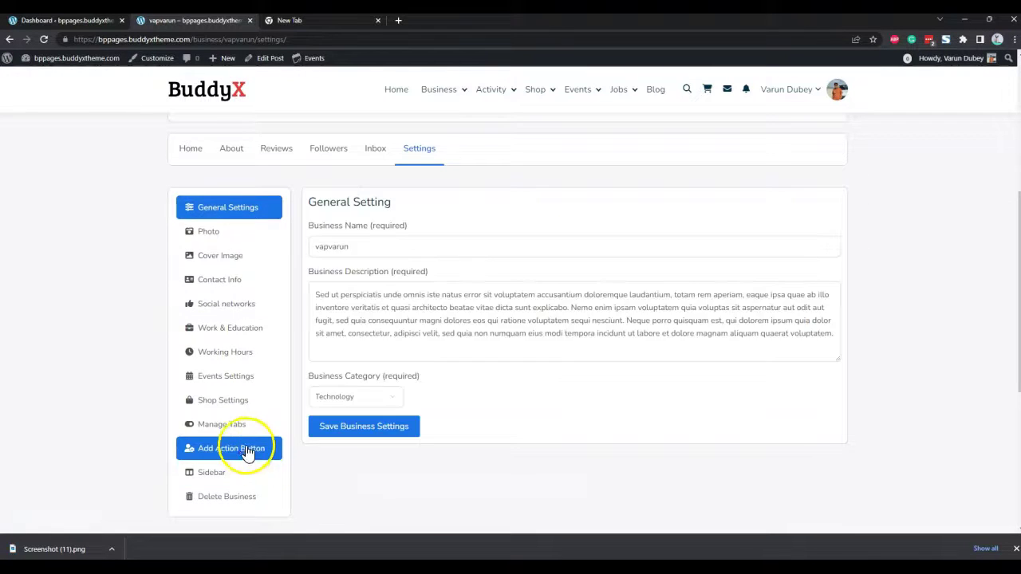
left_click(247, 451)
scroll(474, 290, "down", 3)
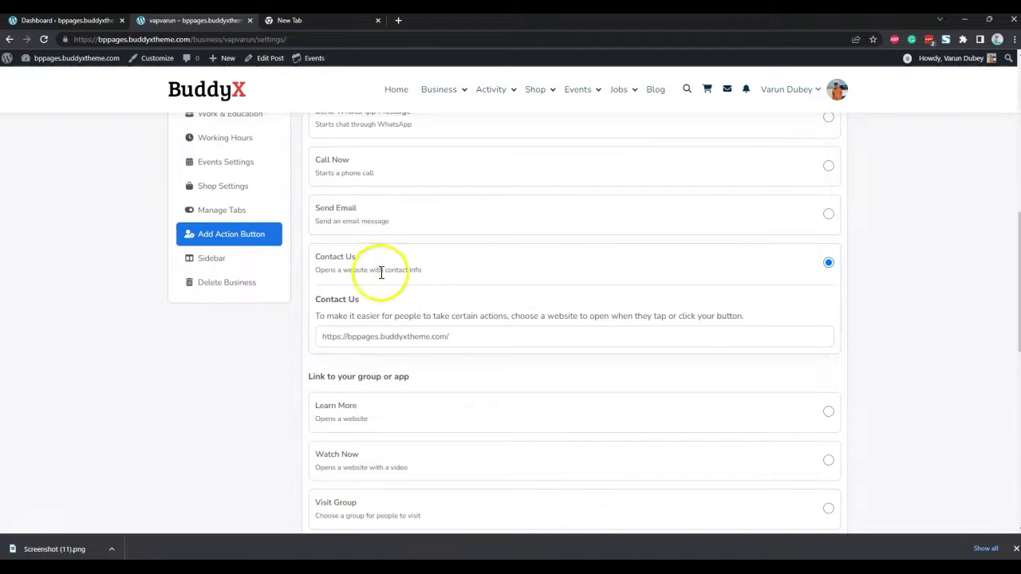
scroll(381, 273, "down", 1)
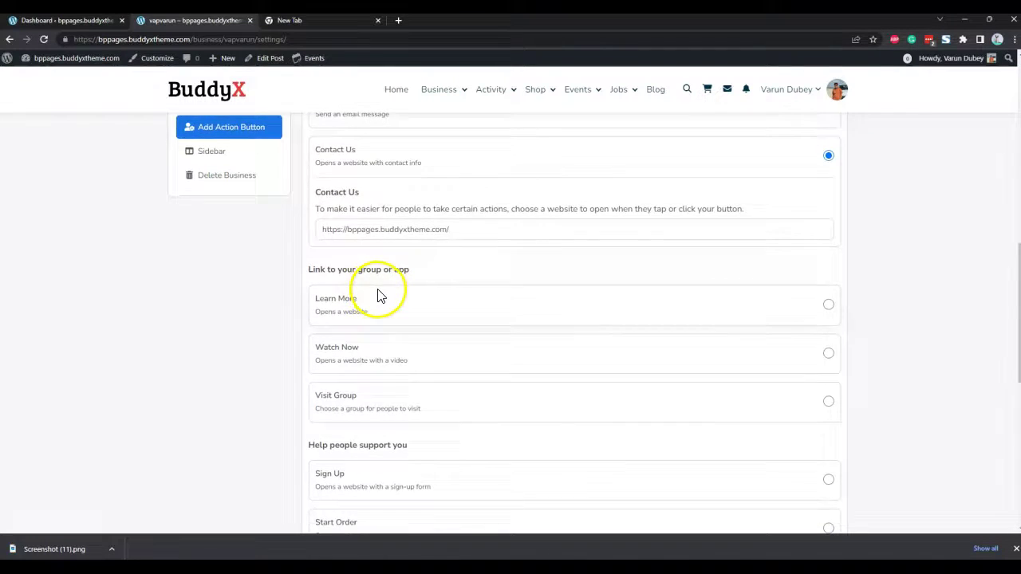
scroll(379, 297, "down", 2)
left_click(828, 266)
left_click(353, 268)
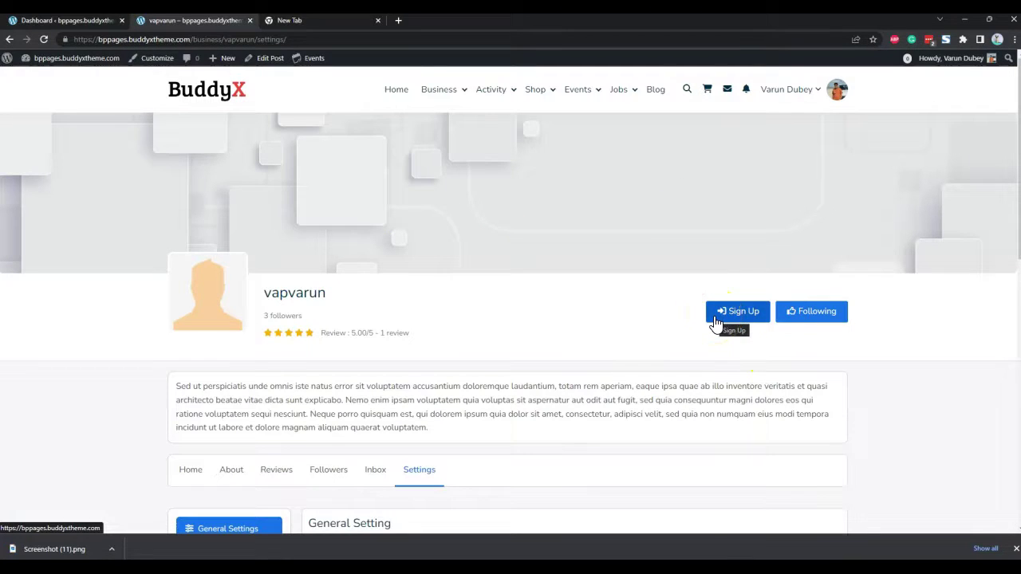
Check the Sign Up button's link in the page header and review the Show team option in the Sidebar settings.
scroll(718, 331, "down", 10)
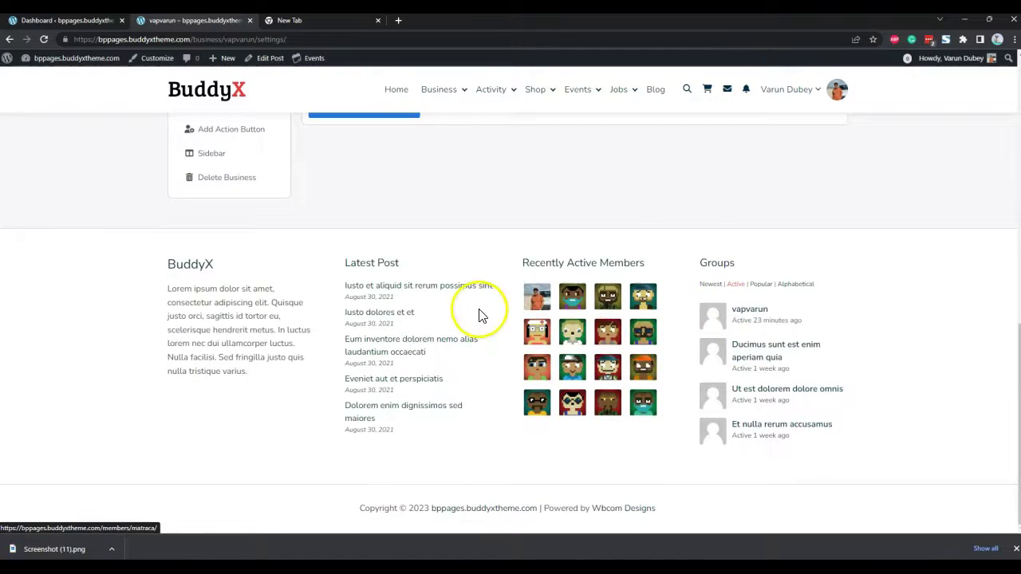
scroll(359, 335, "up", 5)
scroll(240, 358, "down", 4)
left_click(234, 241)
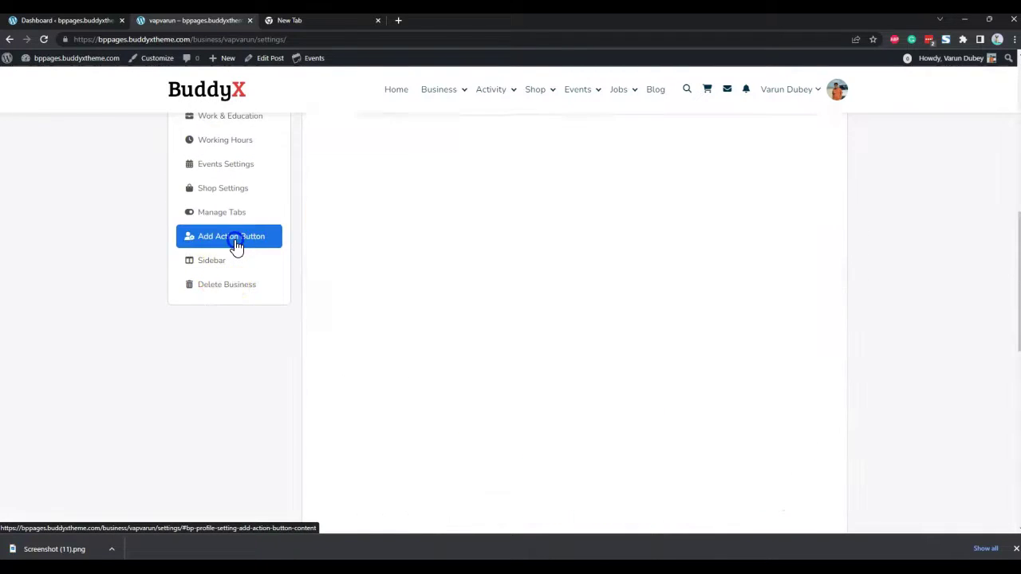
left_click(232, 268)
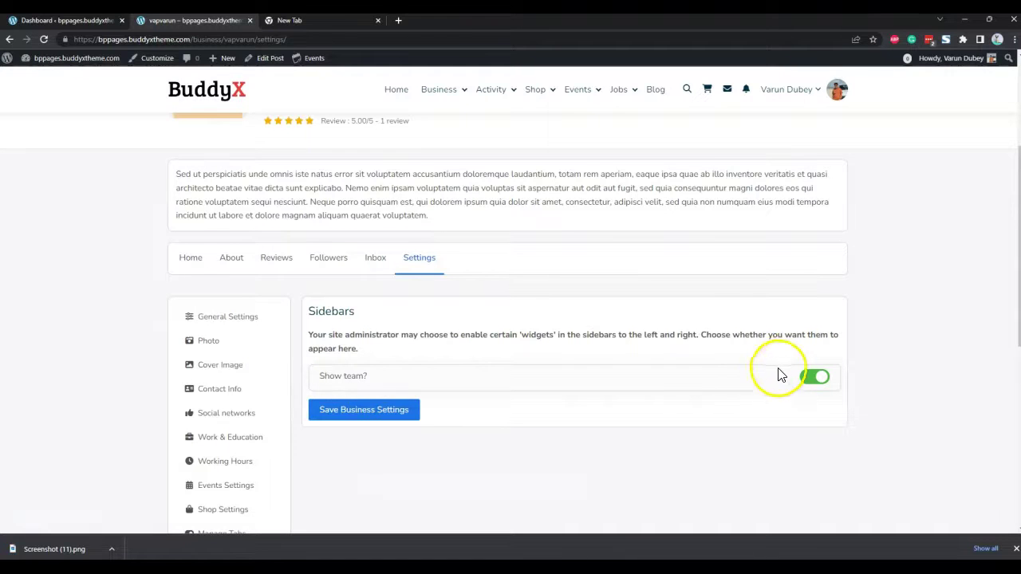
scroll(562, 368, "down", 2)
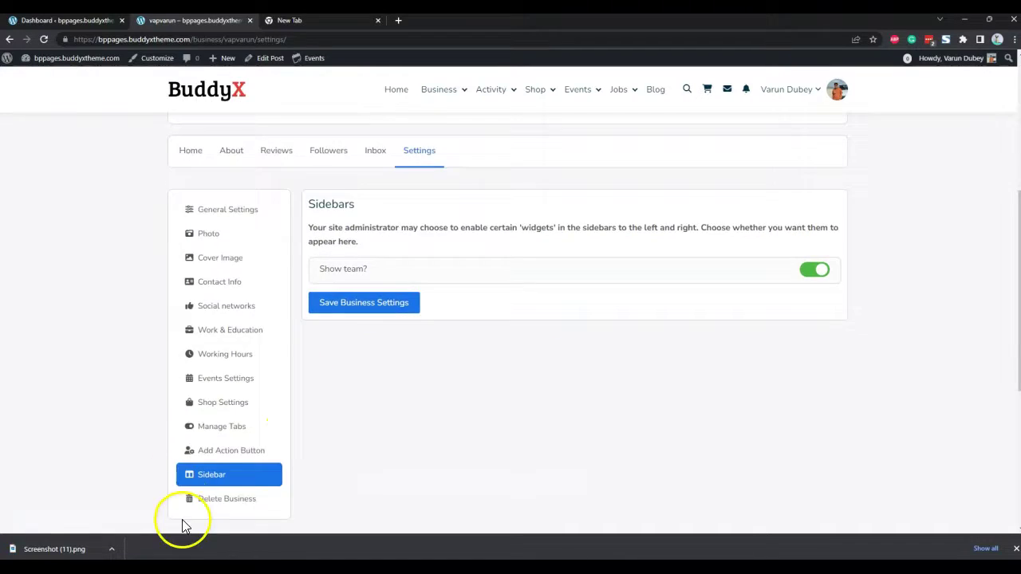
scroll(209, 291, "down", 4)
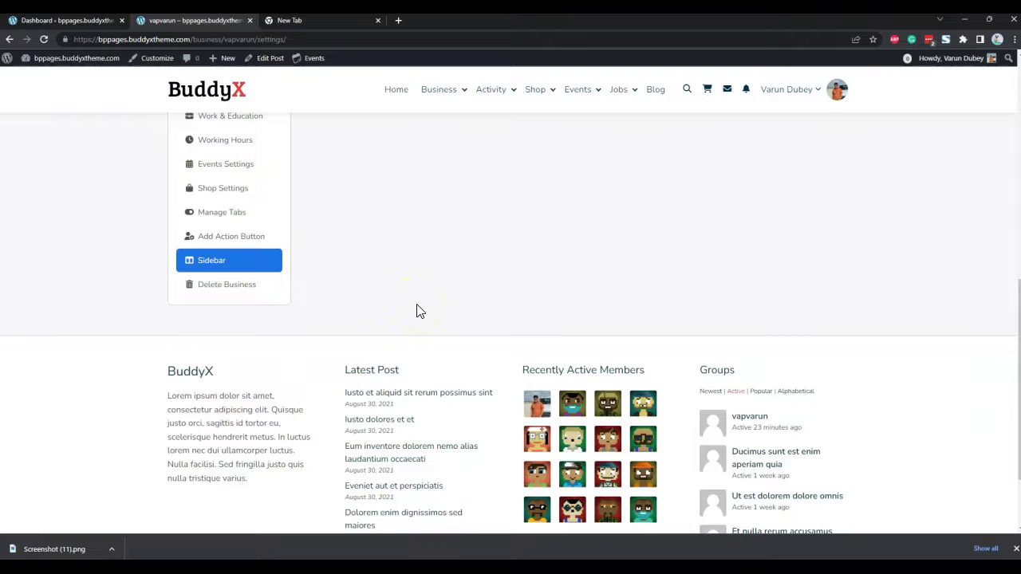
left_click(246, 299)
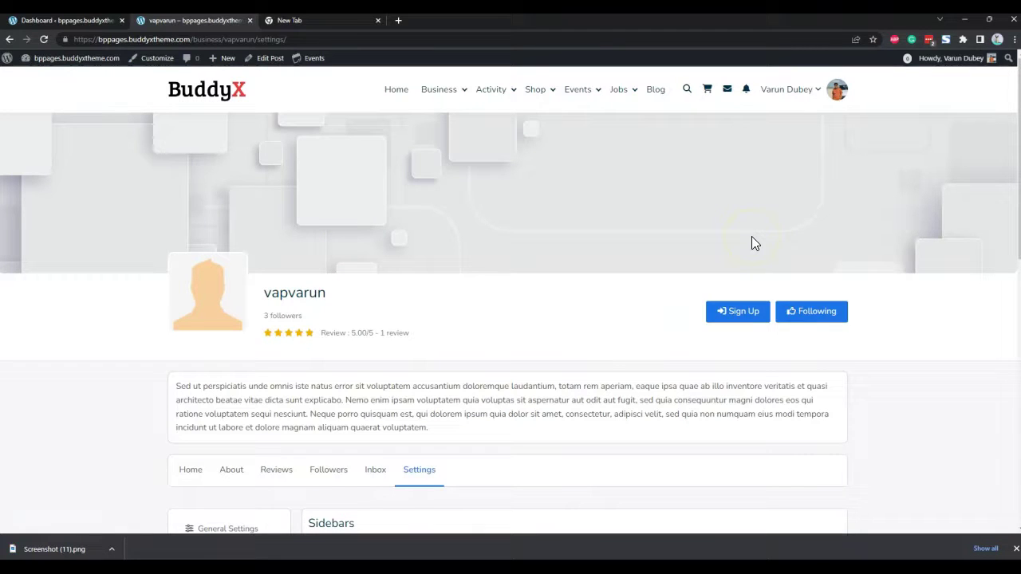
Open the Business directory and browse the listed business cards with their categories, ratings and follow buttons.
left_click(445, 89)
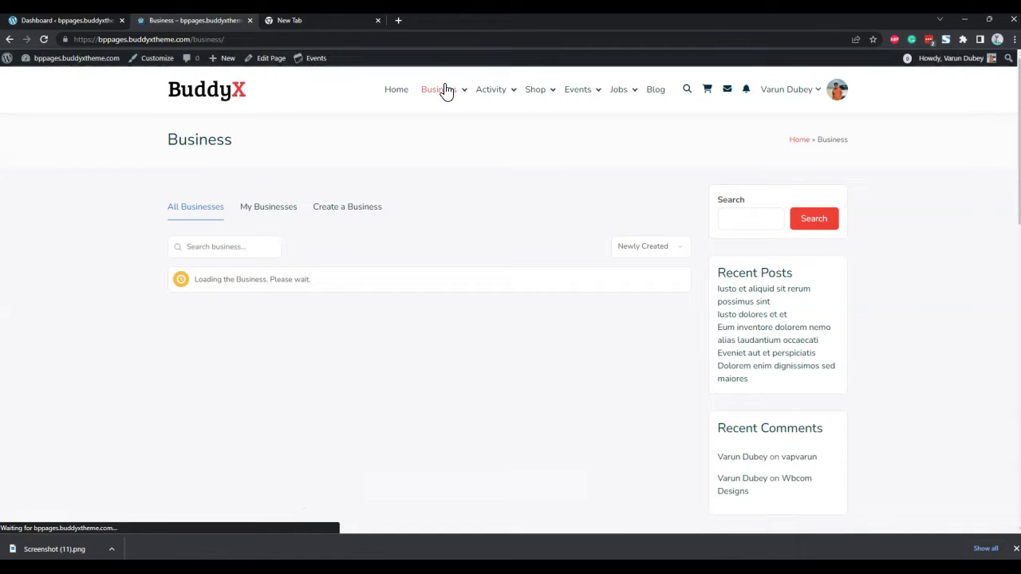
left_click(446, 130)
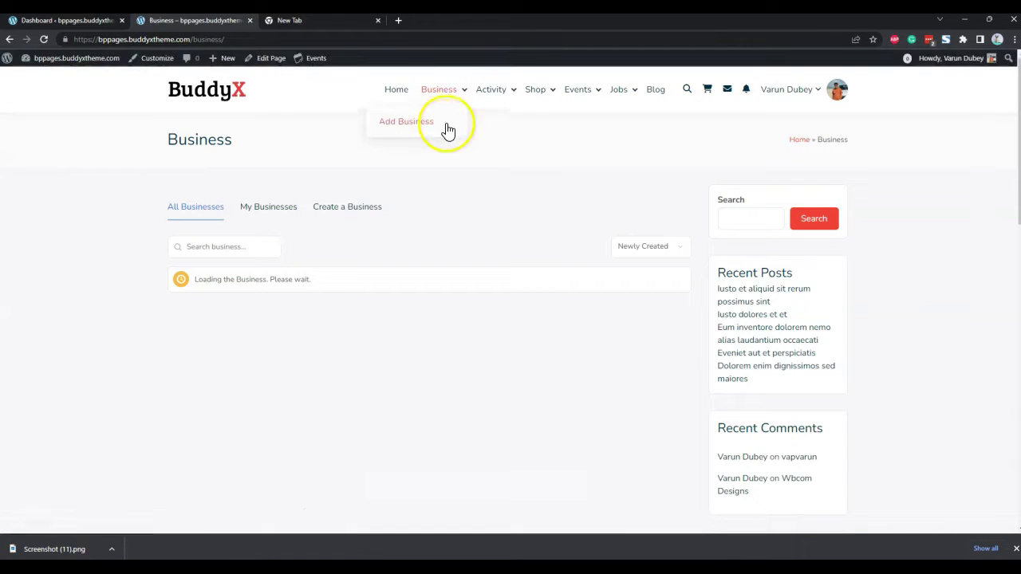
scroll(458, 206, "down", 2)
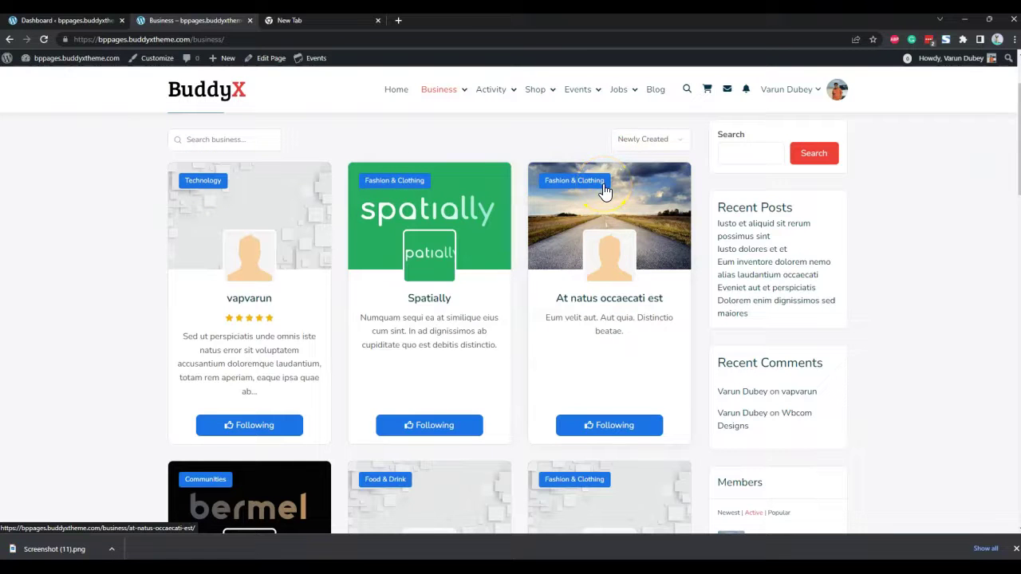
scroll(449, 290, "down", 2)
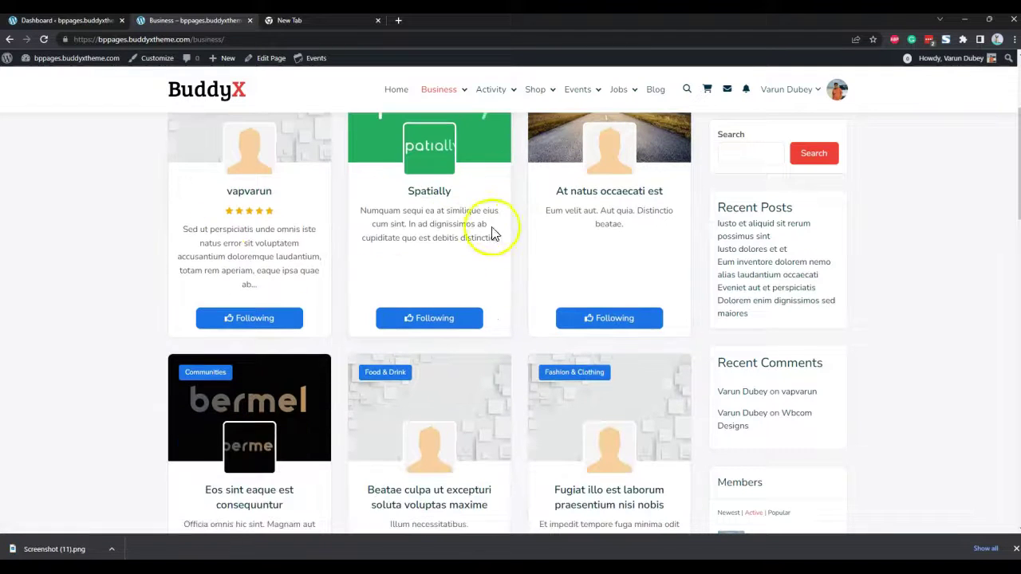
scroll(439, 209, "down", 8)
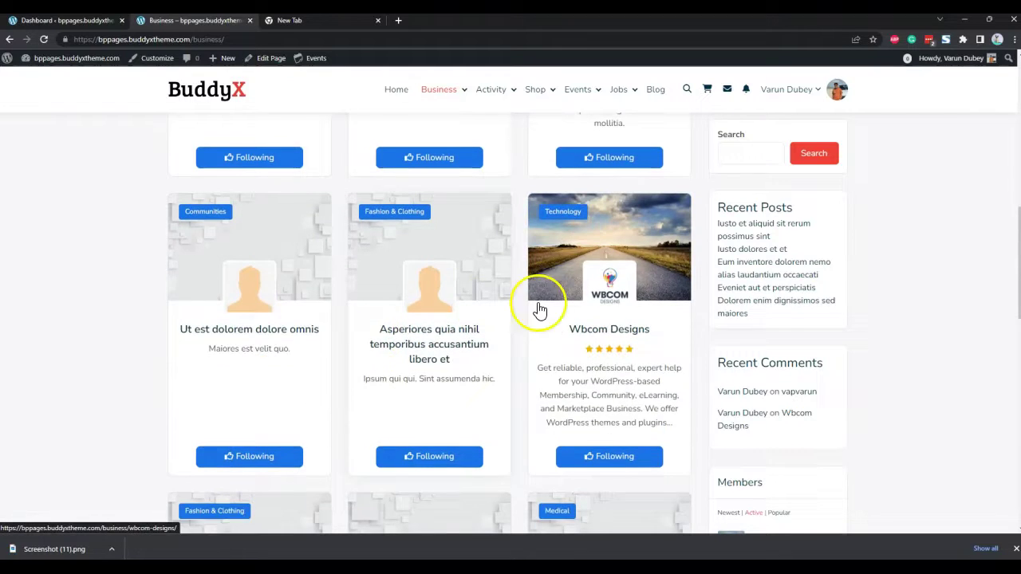
scroll(292, 361, "down", 4)
Try to unfollow the business "Asperiores quia nihil temporibus accusantium libero et", open its page and read the notice above its navigation.
left_click(445, 252)
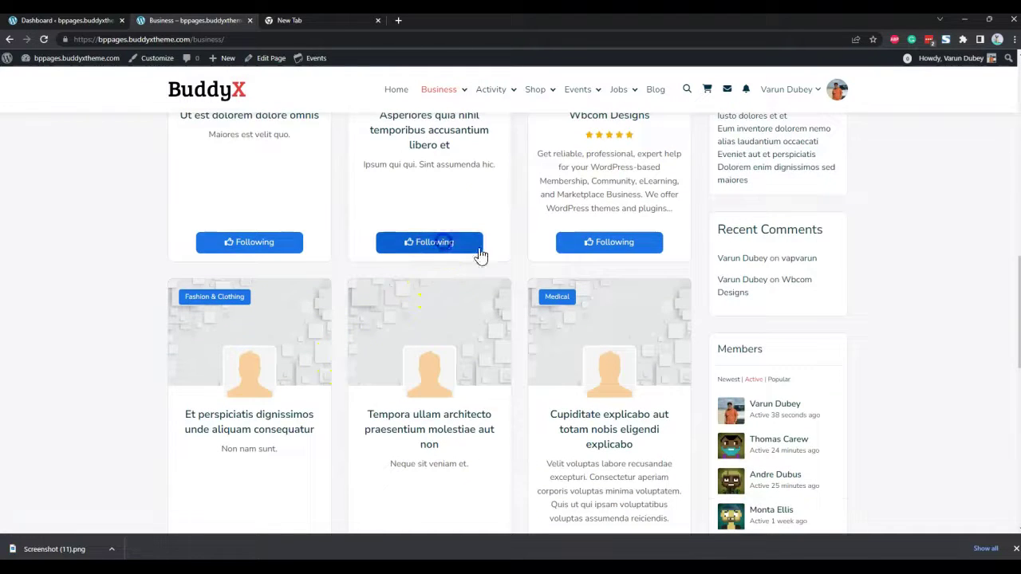
left_click(429, 254)
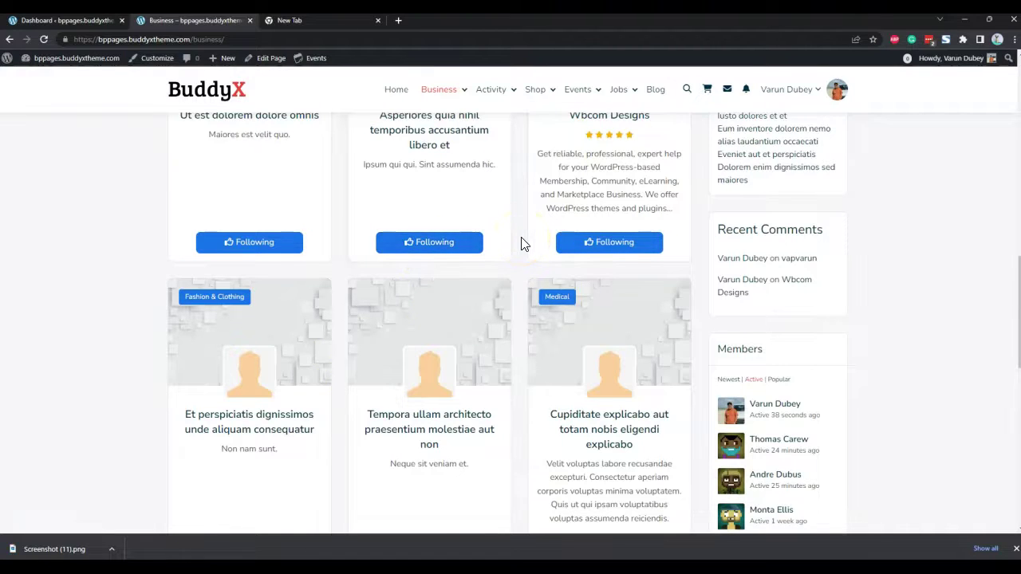
scroll(522, 244, "up", 1)
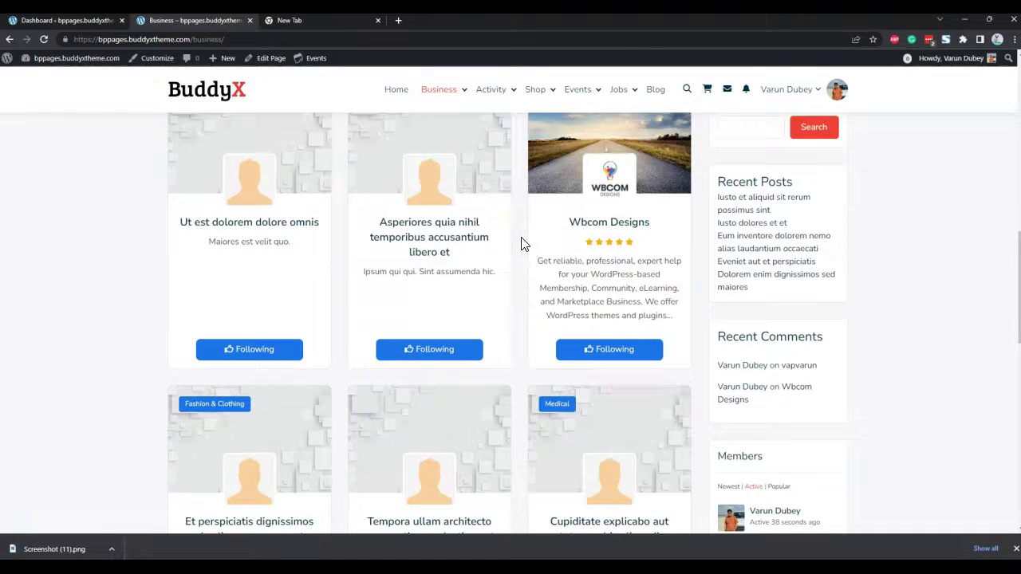
left_click(450, 237)
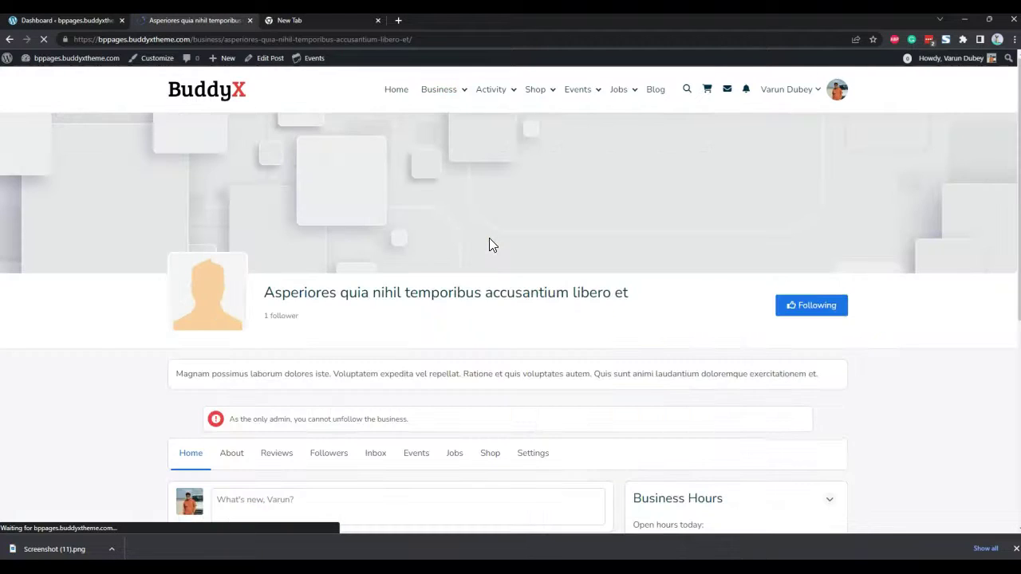
scroll(661, 341, "down", 3)
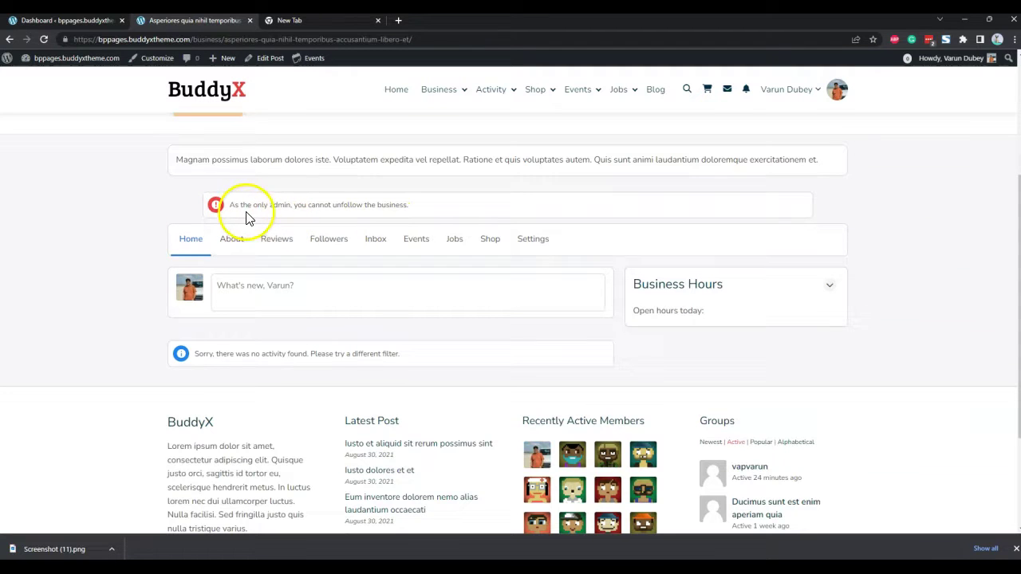
scroll(624, 241, "up", 3)
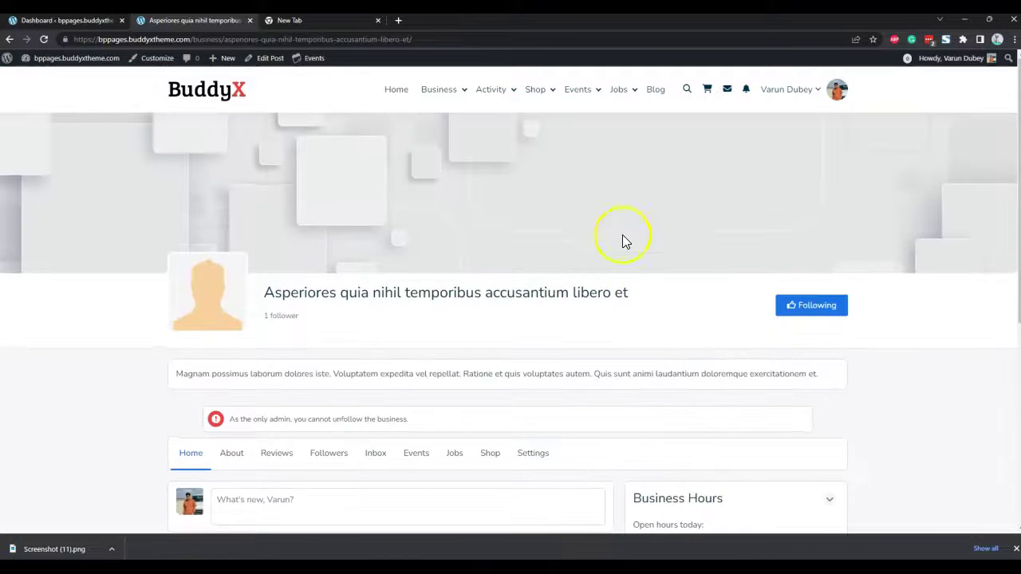
scroll(200, 292, "down", 3)
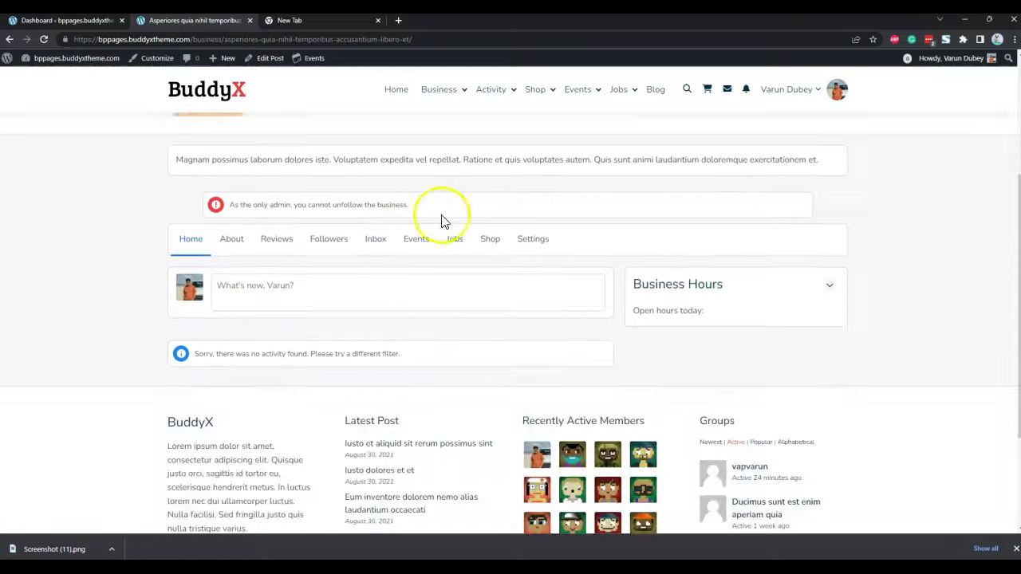
scroll(496, 213, "up", 2)
Open the site-wide Activity feed and go to the vapvarun business page.
mouse_move(433, 95)
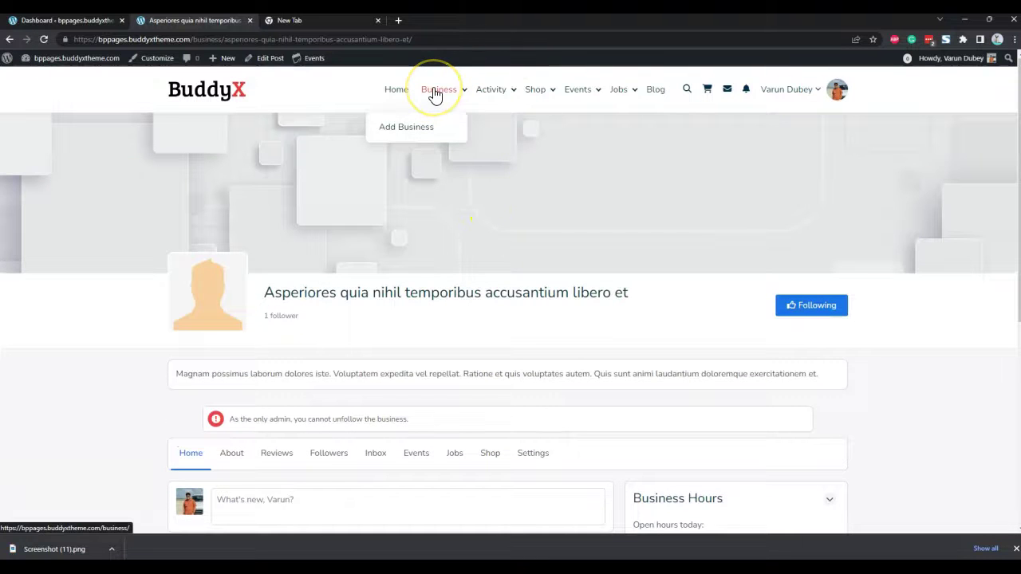
left_click(483, 89)
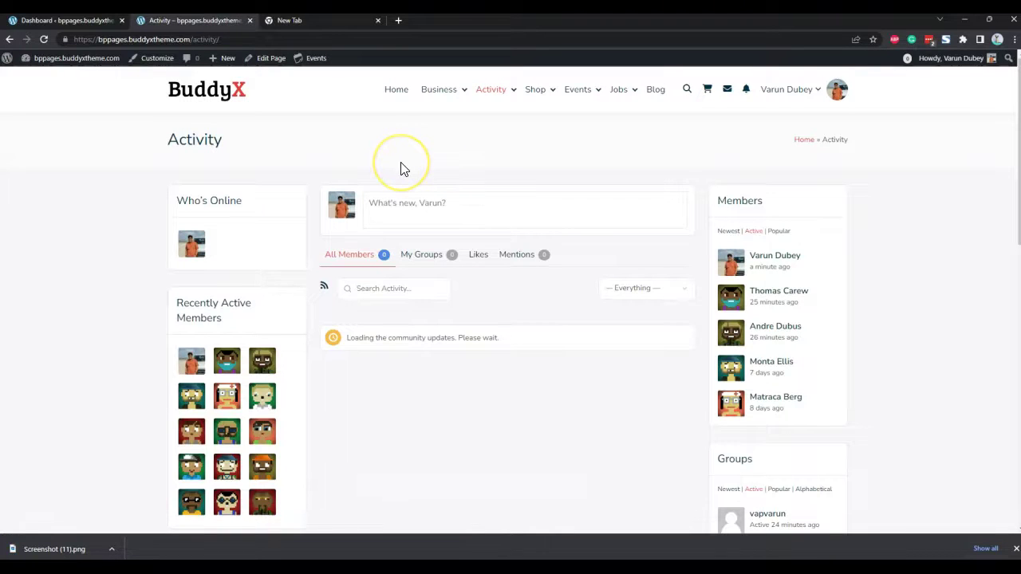
scroll(401, 167, "down", 2)
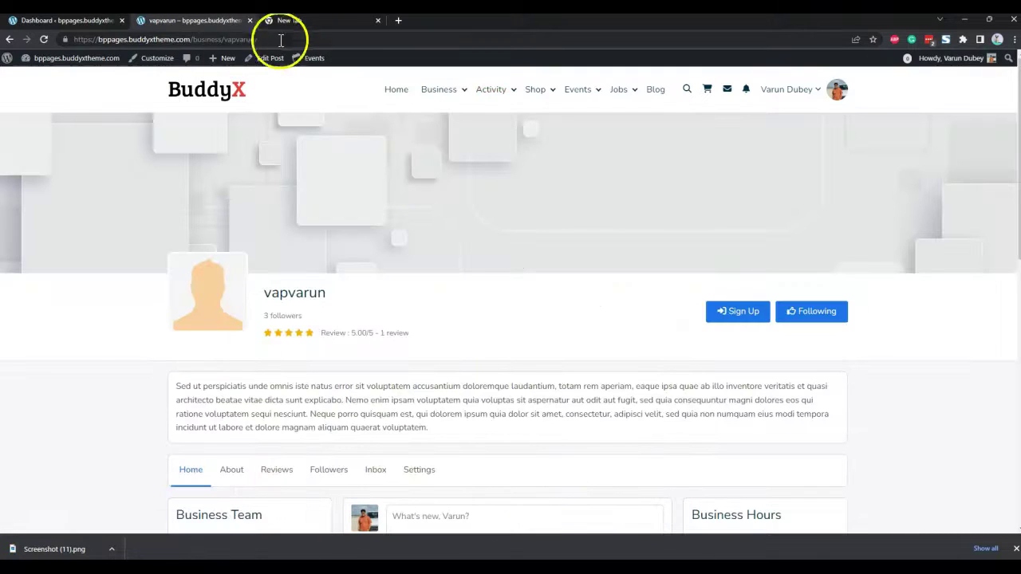
Review the vapvarun page's web address, its home layout, and the contact information and business hours on its About section.
left_click(295, 41)
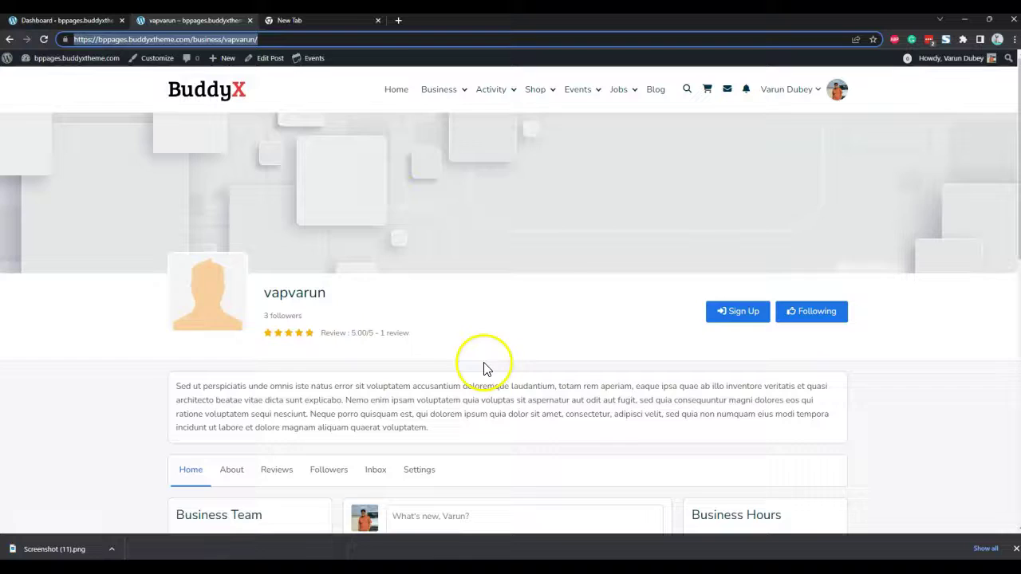
scroll(570, 284, "down", 3)
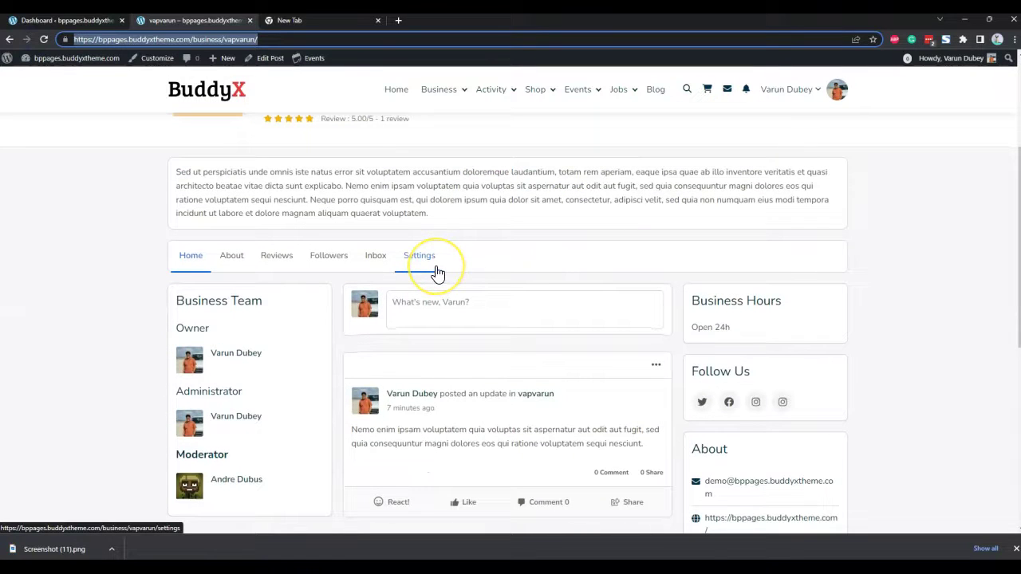
left_click(238, 262)
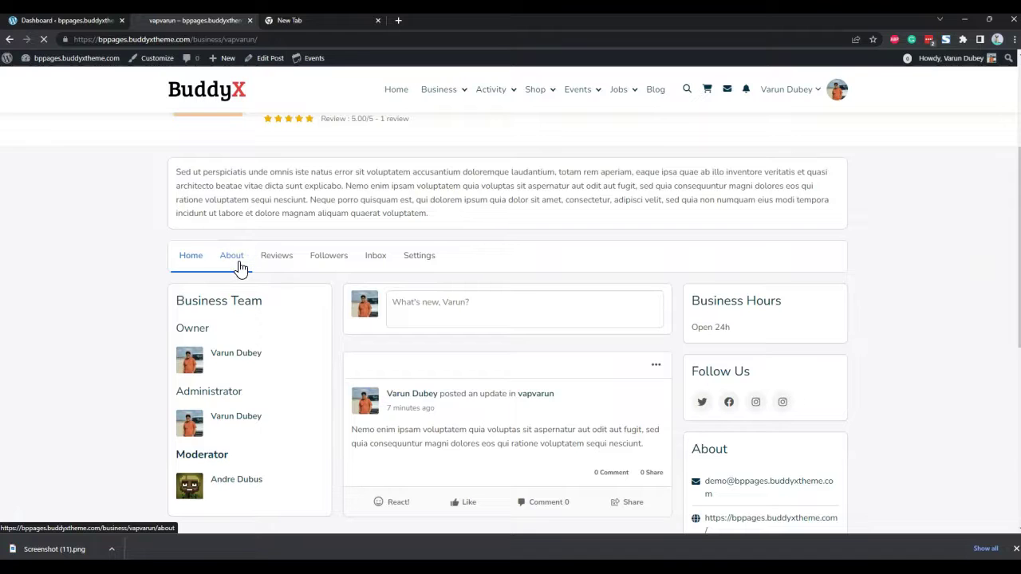
scroll(486, 262, "down", 10)
scroll(383, 239, "up", 3)
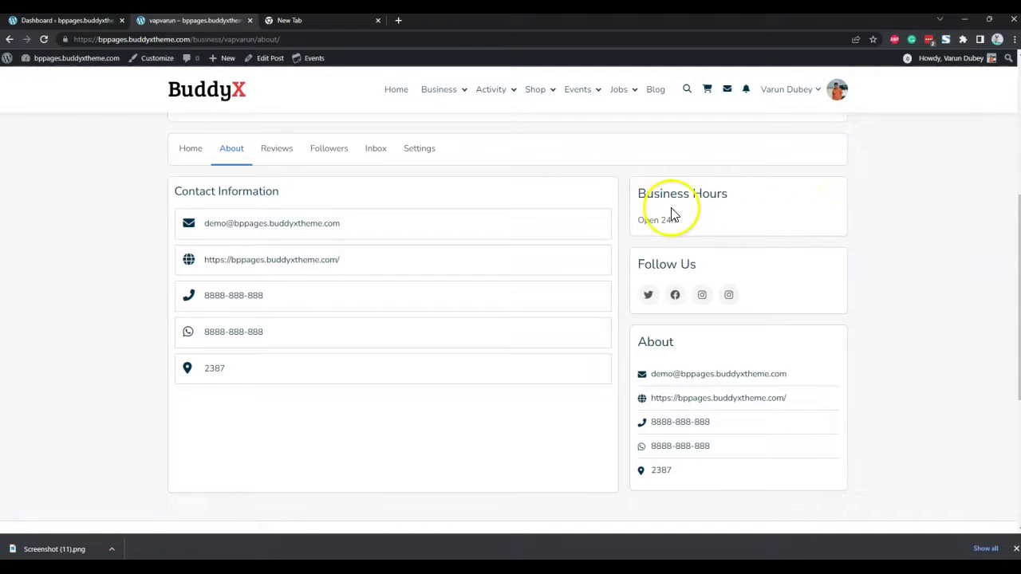
scroll(798, 225, "up", 4)
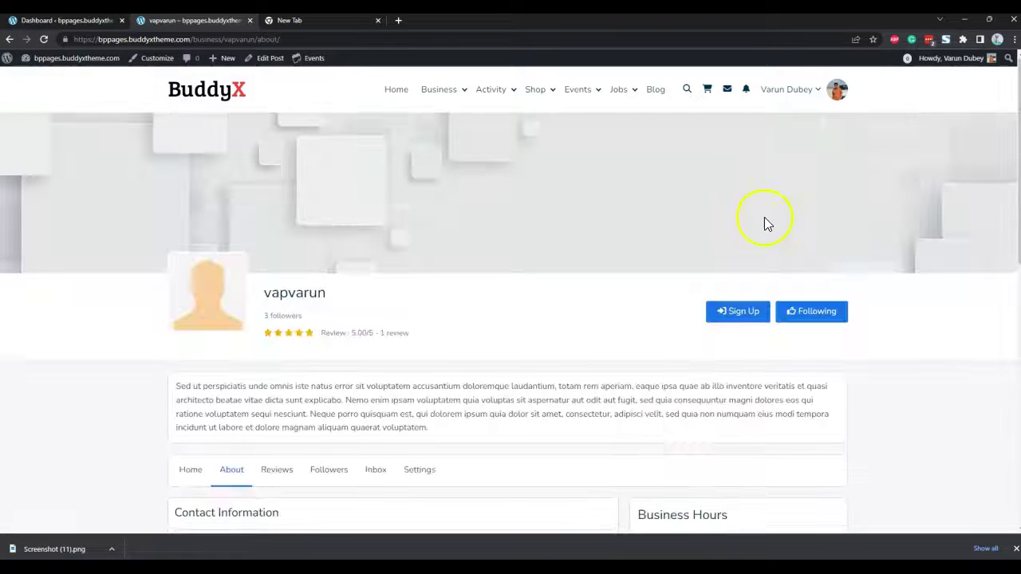
Go to the site's admin dashboard and open the BP Business Profile plugin's settings page.
left_click(54, 76)
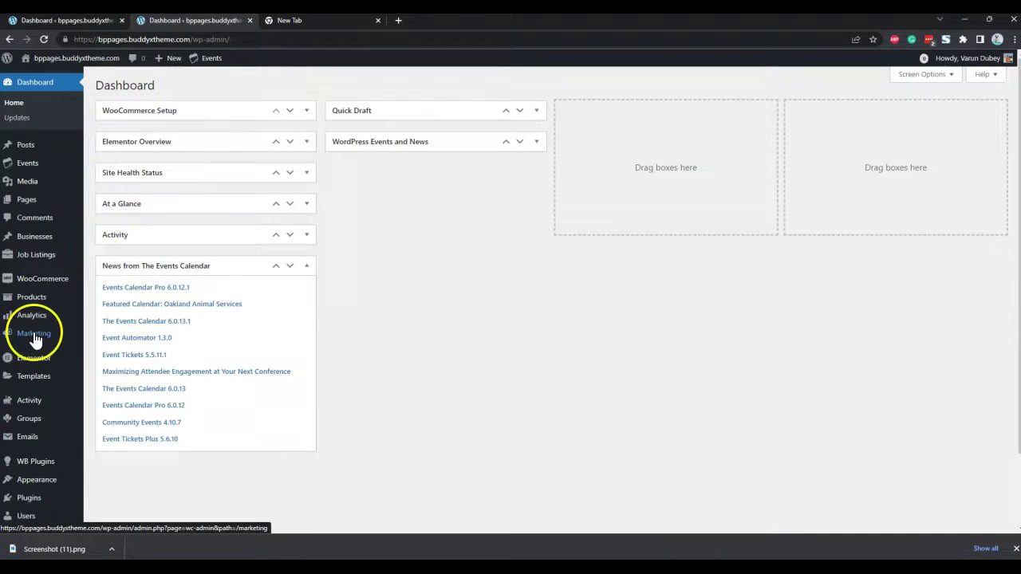
mouse_move(56, 461)
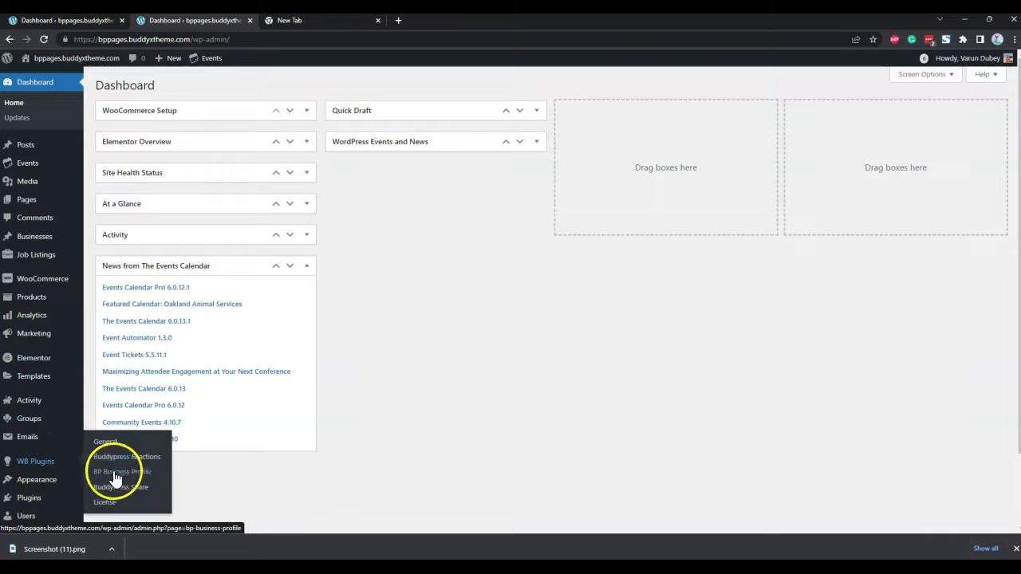
left_click(132, 472)
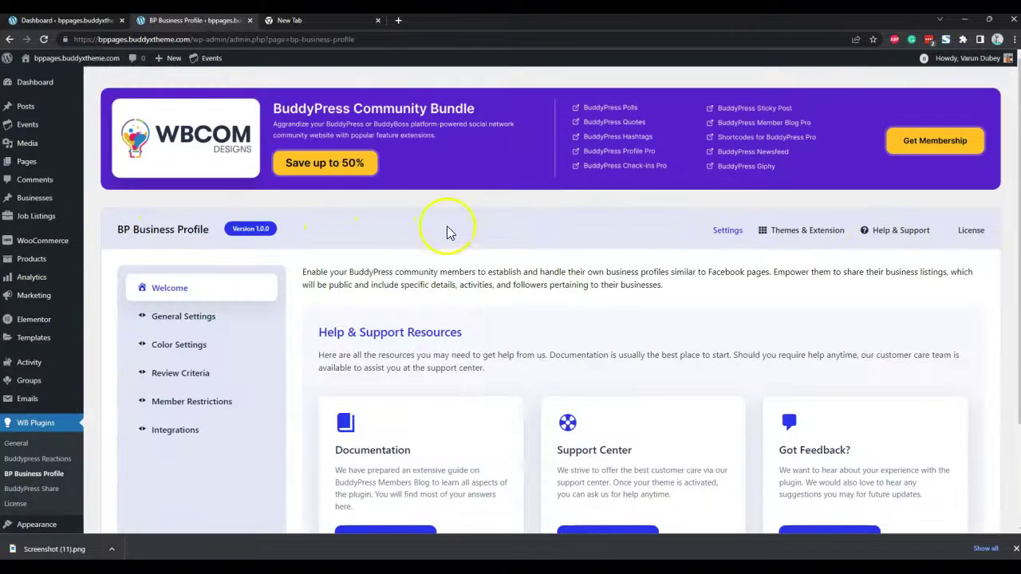
Open the General Settings and review the directory page, Google Maps API key, business labels, default images and directory display order.
scroll(446, 231, "down", 2)
left_click(206, 184)
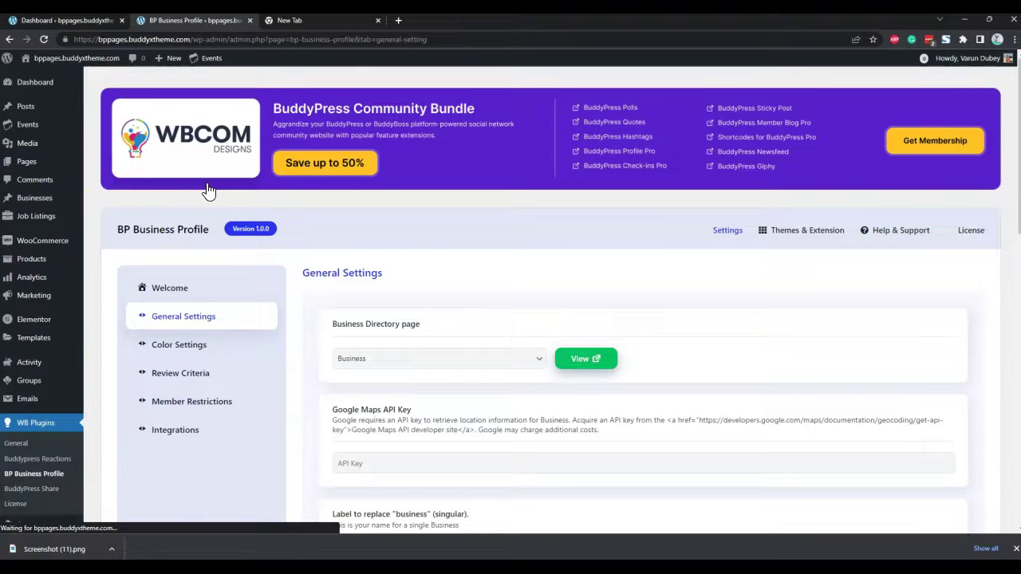
left_click(327, 241)
scroll(382, 270, "down", 3)
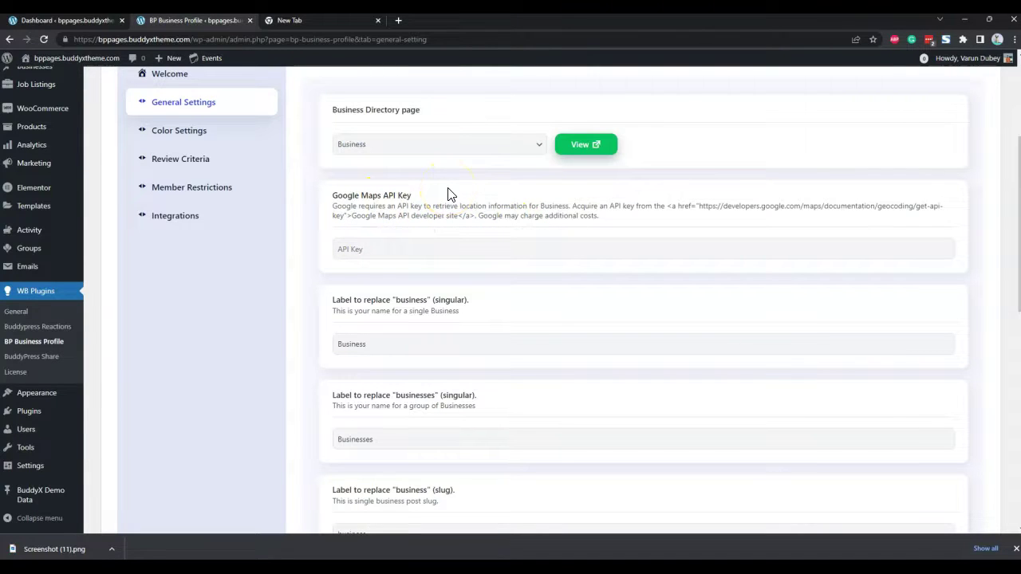
scroll(547, 255, "down", 2)
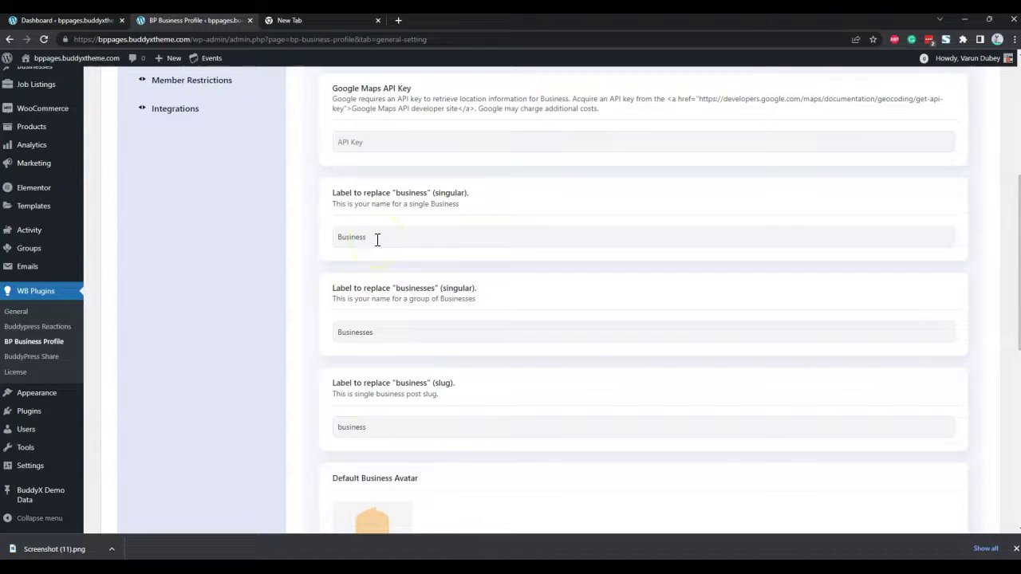
scroll(388, 246, "down", 2)
scroll(388, 244, "up", 6)
scroll(388, 244, "down", 3)
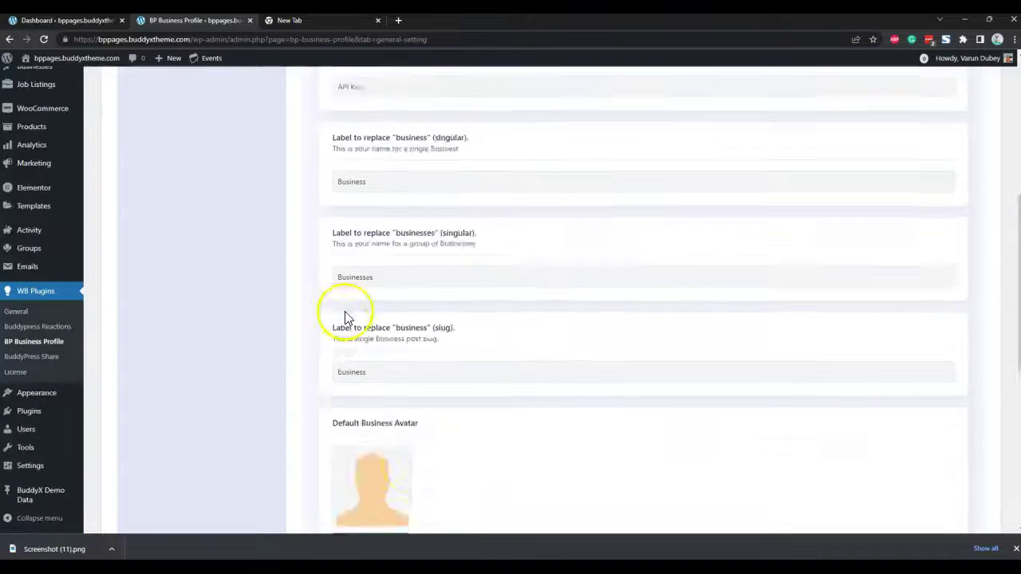
scroll(399, 315, "down", 10)
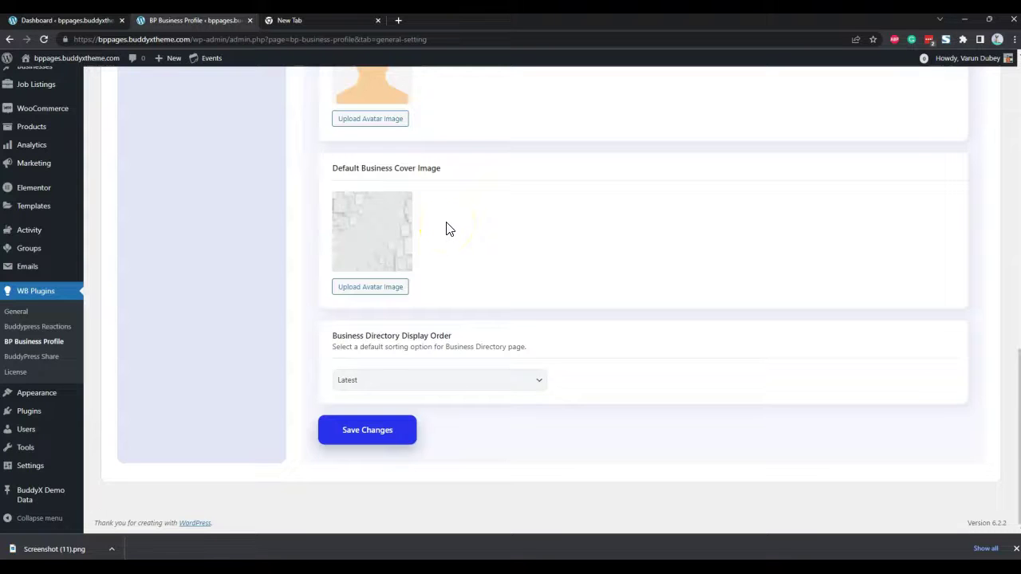
scroll(447, 230, "up", 3)
scroll(449, 240, "down", 3)
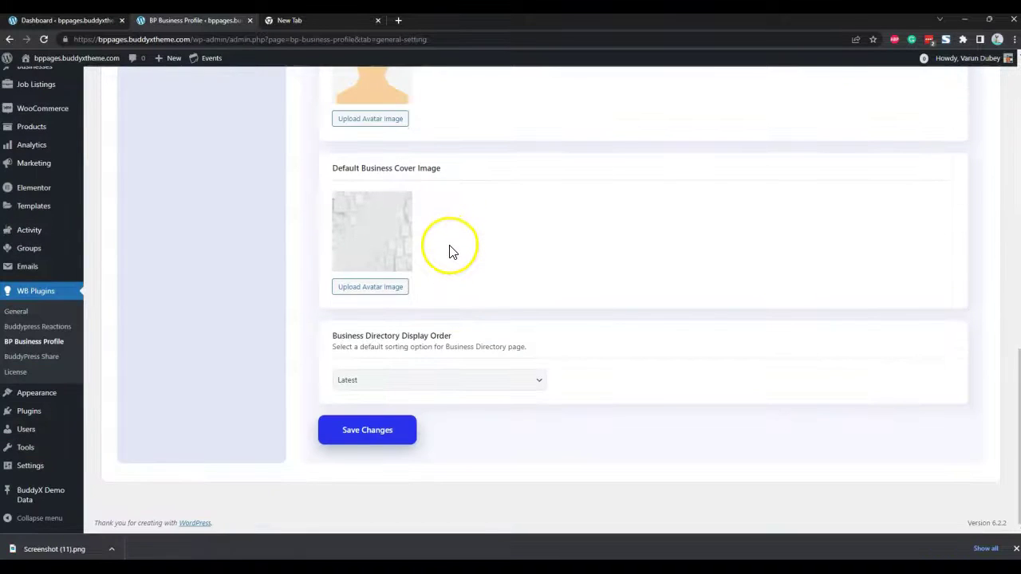
Open the Color Settings and review the primary, secondary, border and background colors and the border radius.
scroll(451, 251, "up", 10)
left_click(199, 191)
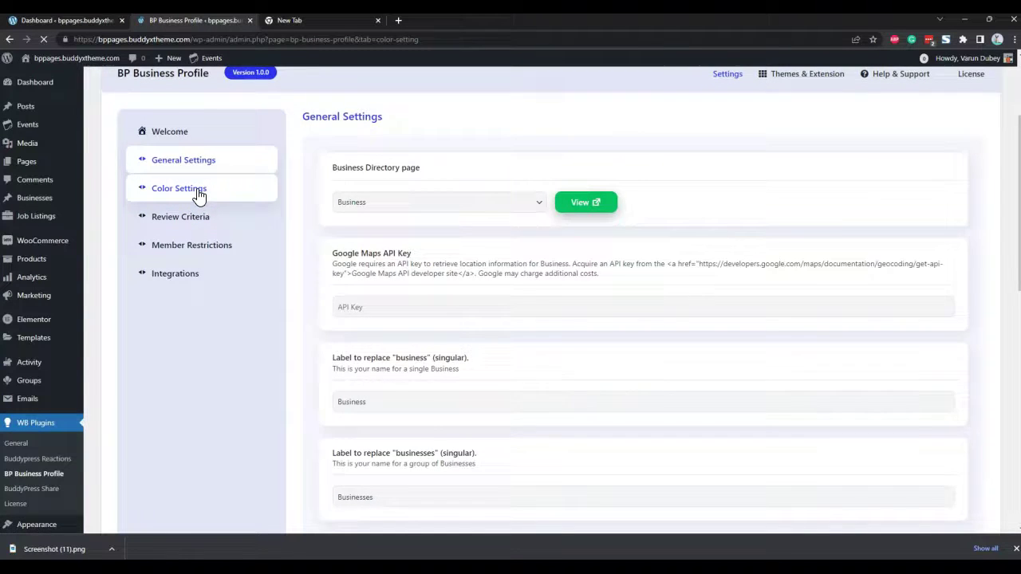
scroll(590, 303, "down", 3)
scroll(586, 319, "up", 3)
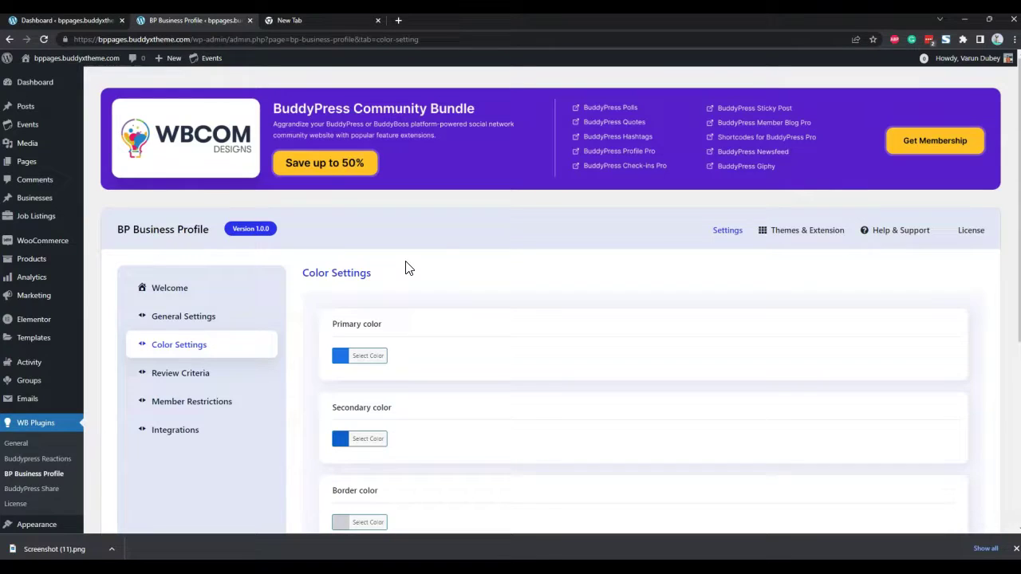
scroll(494, 308, "down", 3)
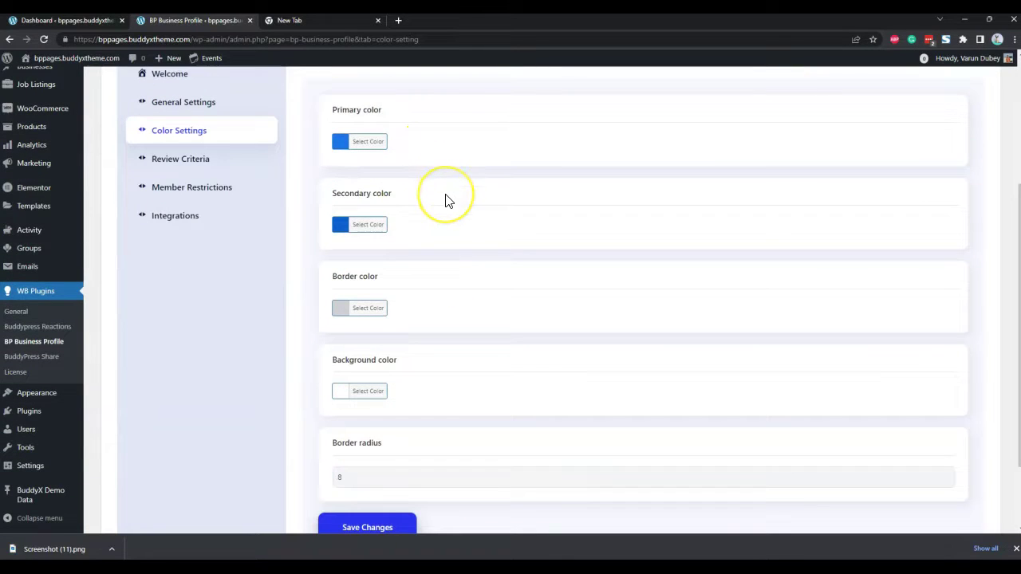
Open the Review Criteria settings and examine the rating criteria options and the member review limit.
left_click(239, 158)
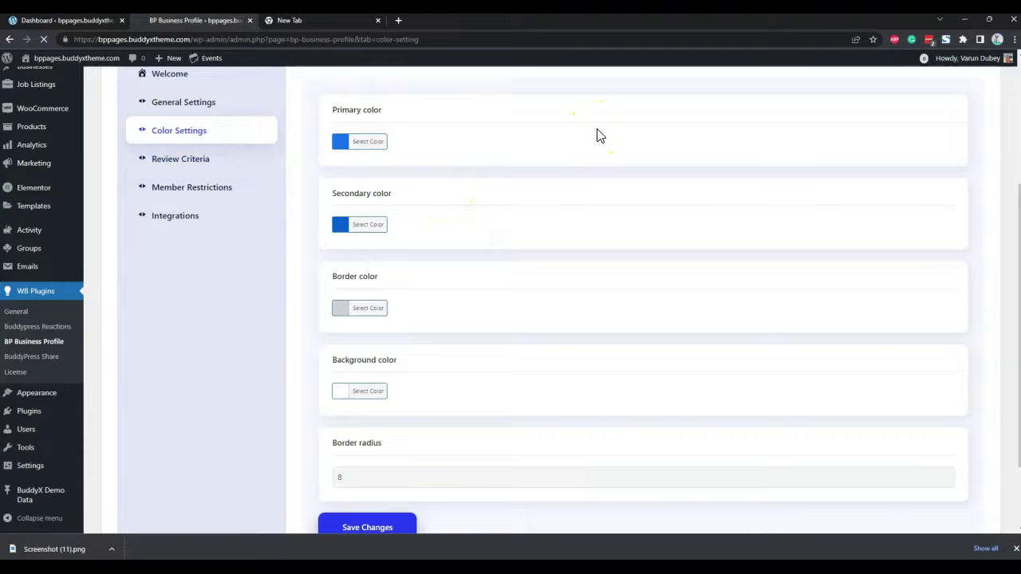
scroll(558, 201, "down", 2)
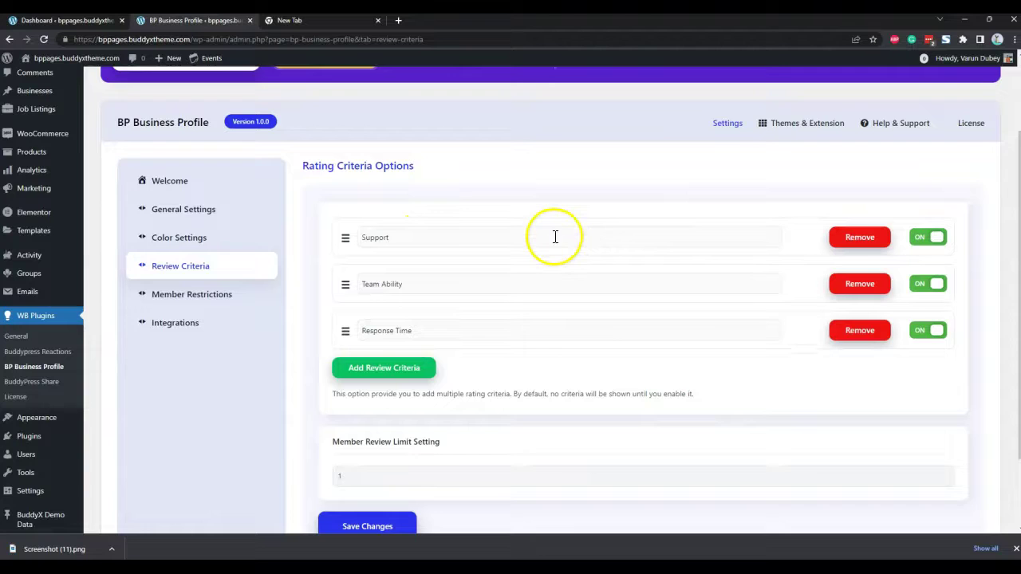
scroll(554, 255, "down", 2)
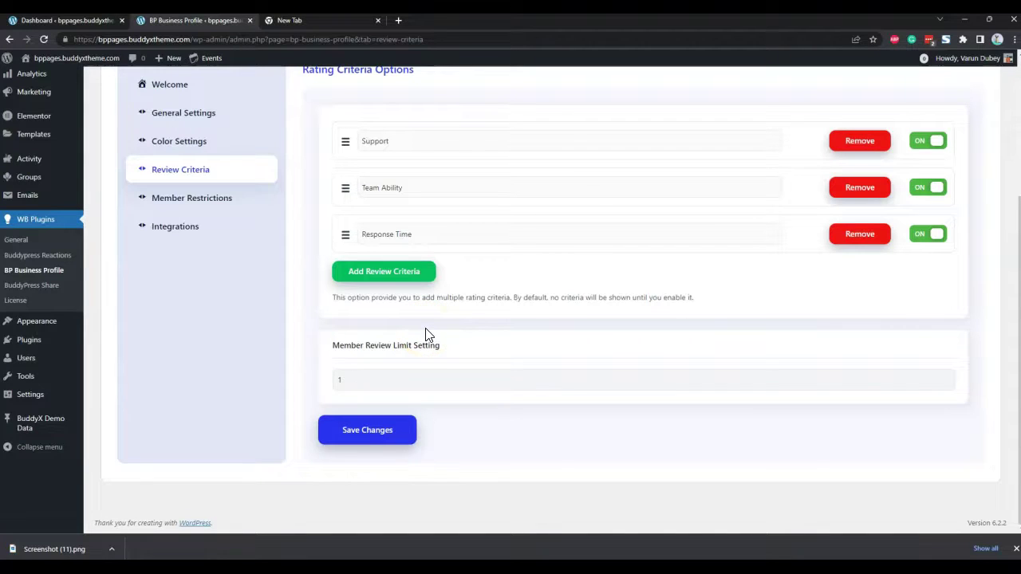
Open the Member Restrictions settings and examine the maximum business limit and the per-role limit option.
left_click(224, 201)
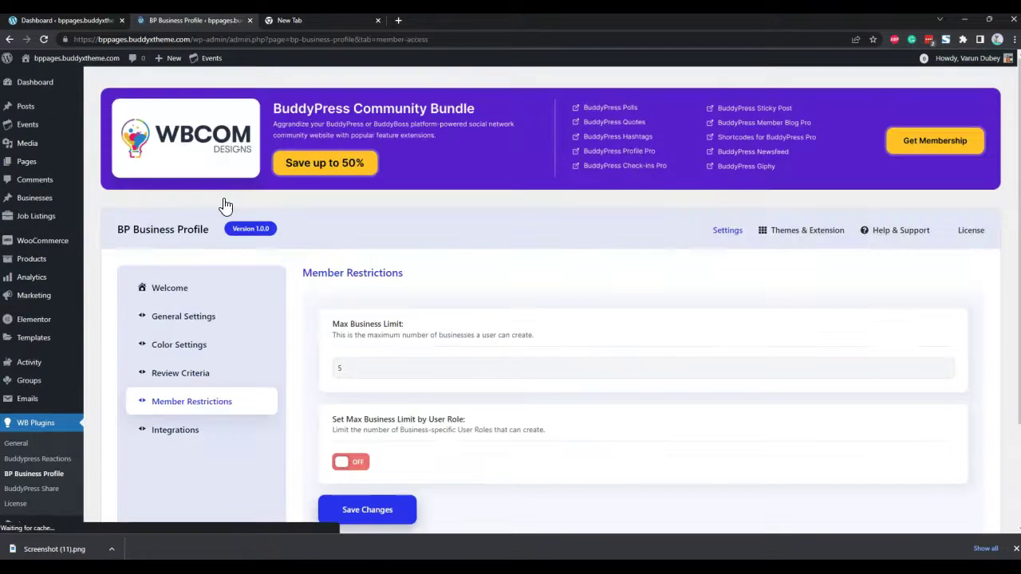
scroll(469, 254, "down", 1)
scroll(469, 254, "down", 1)
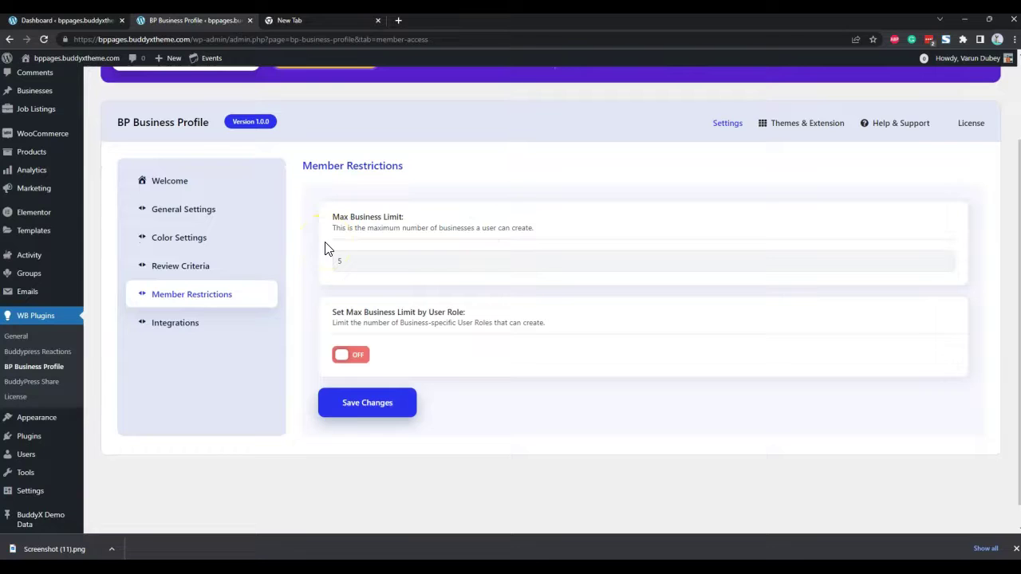
left_click(353, 260)
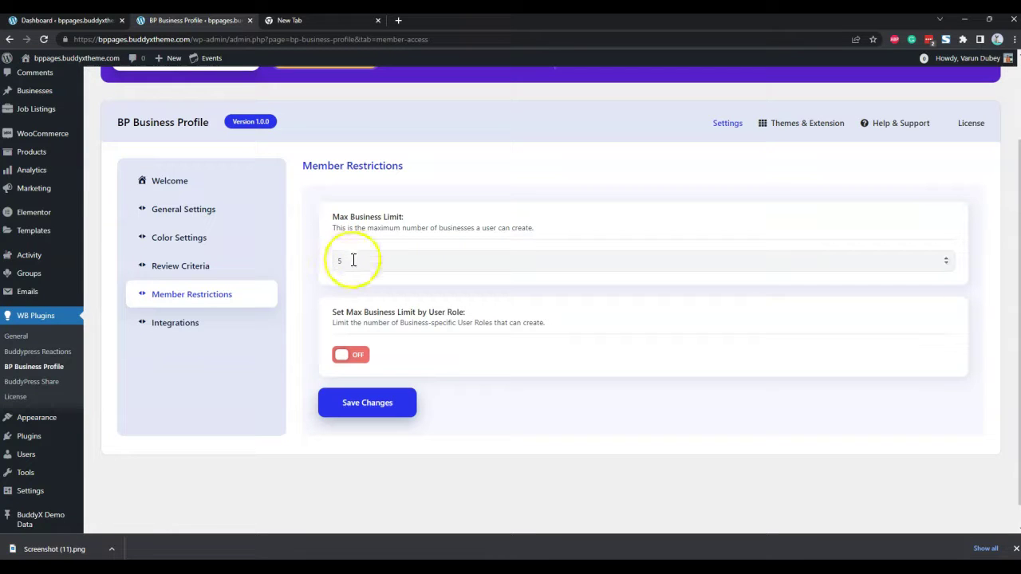
scroll(353, 260, "down", 1)
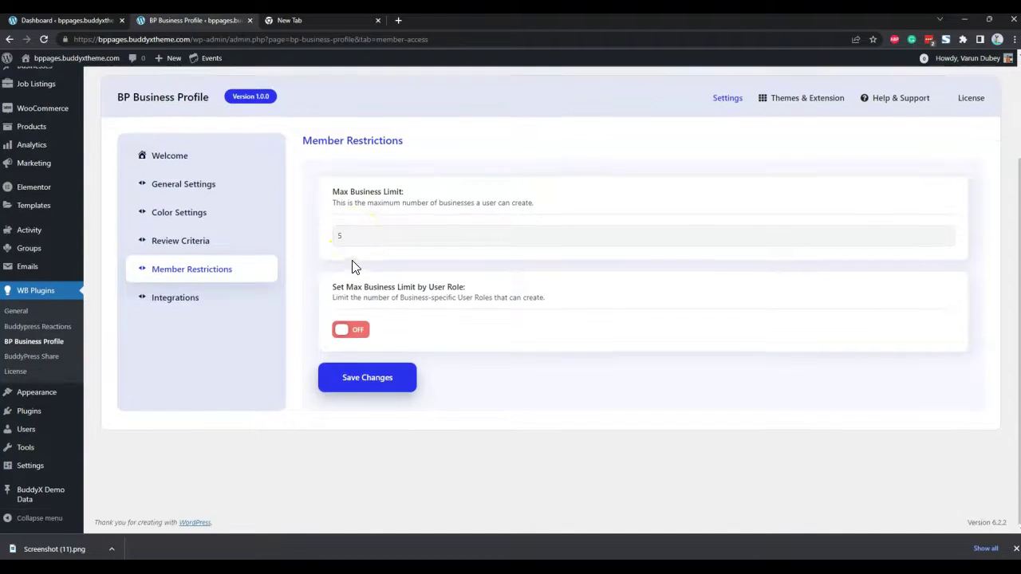
Turn on the maximum business limit by user role, enter 1 for the Editor role, and look through the available roles.
left_click(365, 330)
scroll(367, 333, "down", 5)
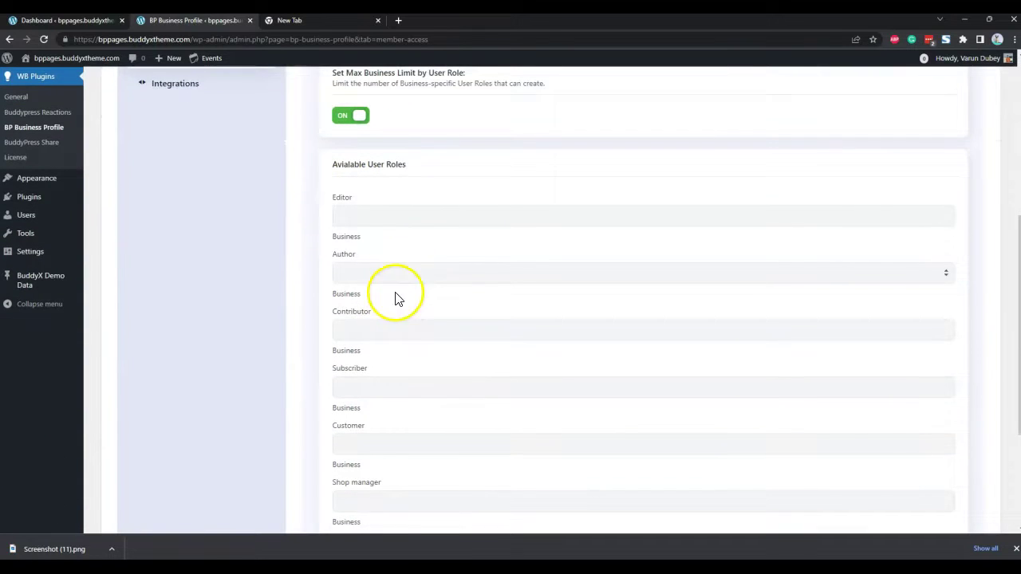
left_click(362, 215)
type("1")
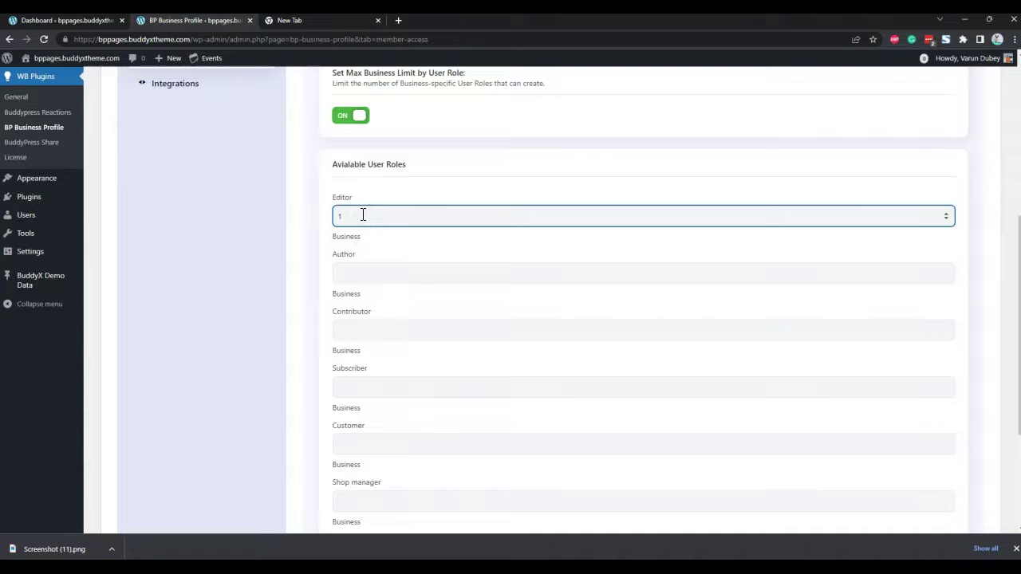
scroll(361, 227, "down", 4)
scroll(358, 237, "up", 5)
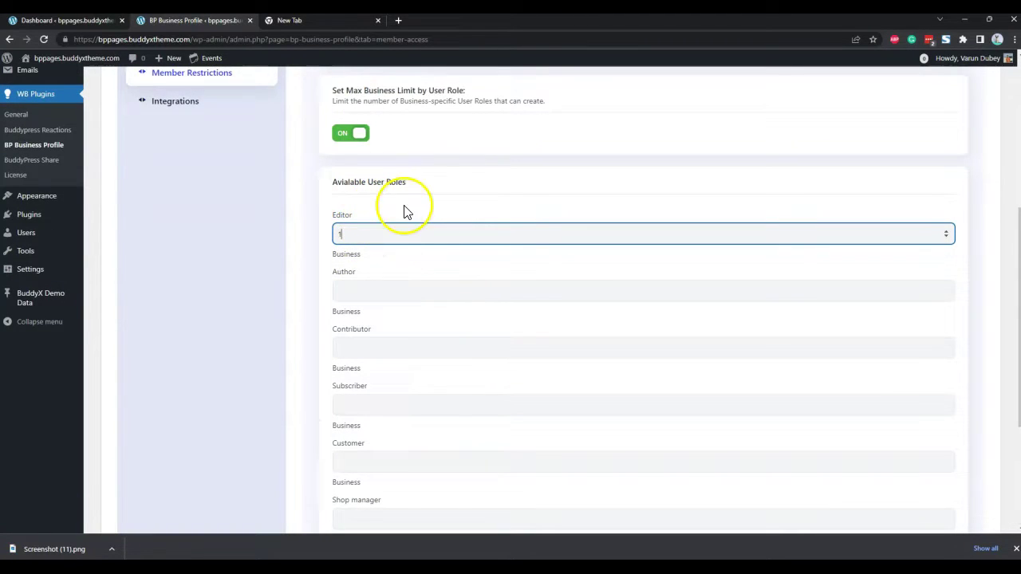
Clear the Editor role's limit and turn off the maximum business limit by user role.
key("BackSpace")
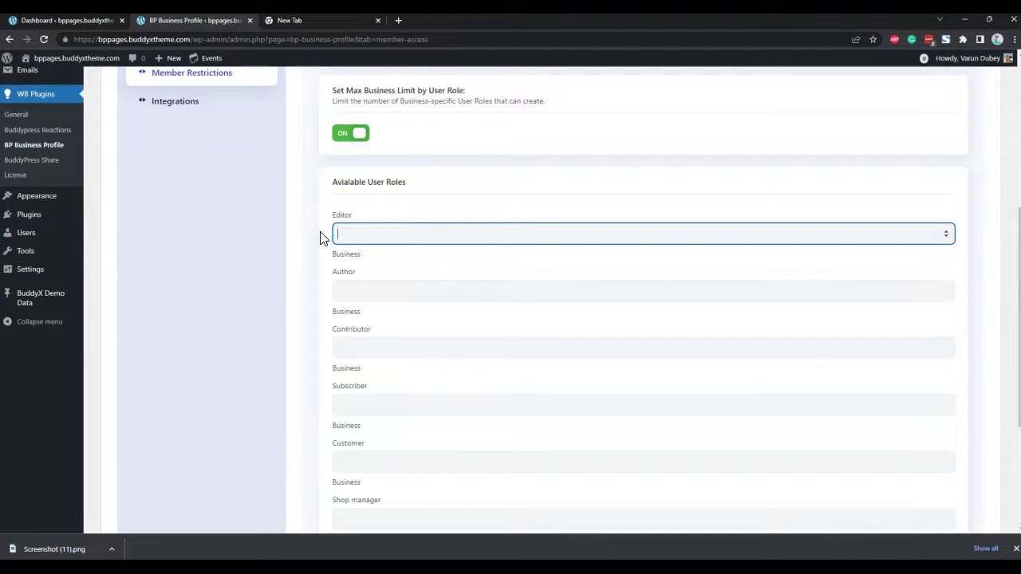
scroll(387, 189, "up", 3)
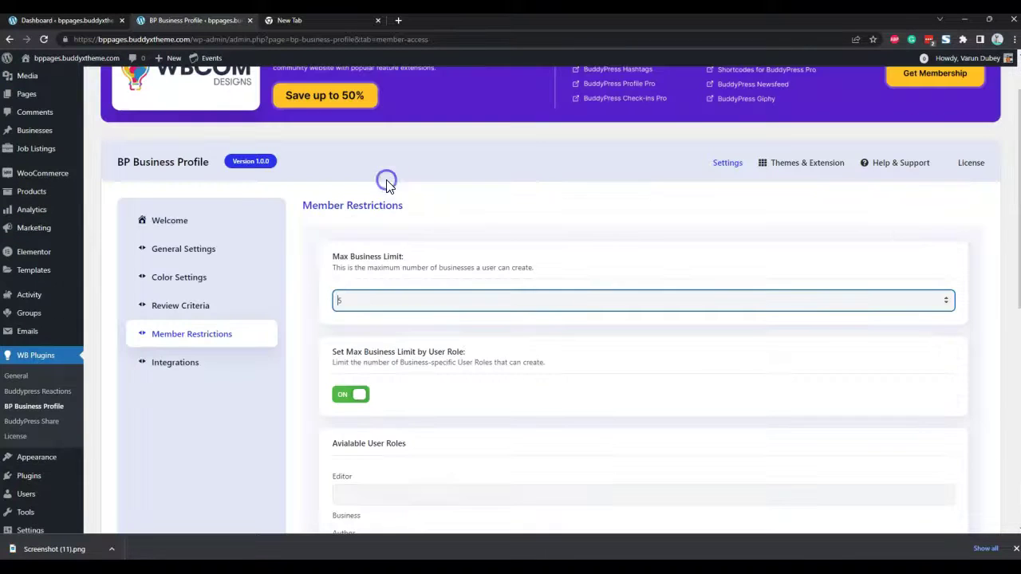
left_click(343, 394)
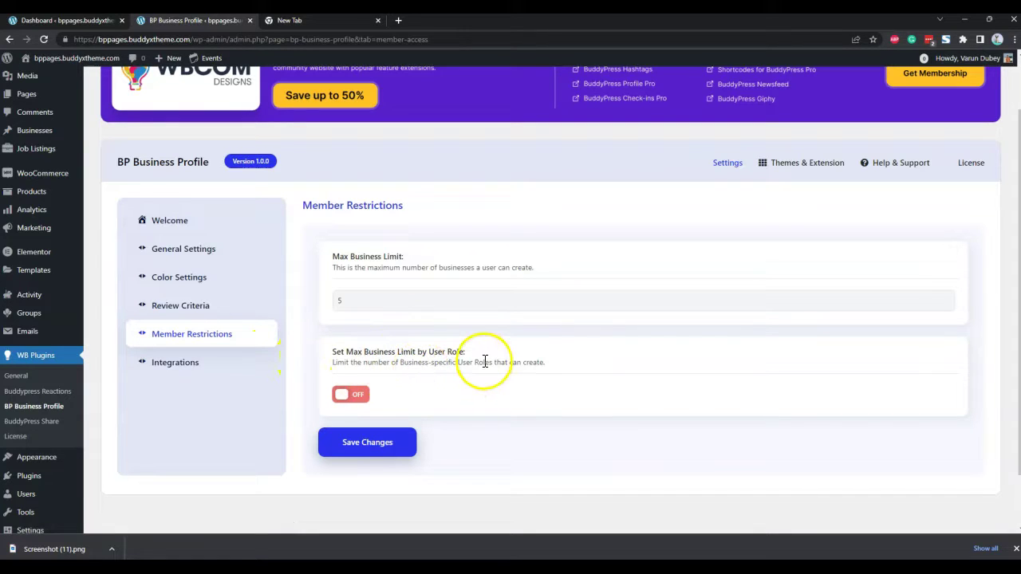
Open the Integrations settings and review the options for The Events Calendar, WP Job Manager and WooCommerce.
left_click(170, 370)
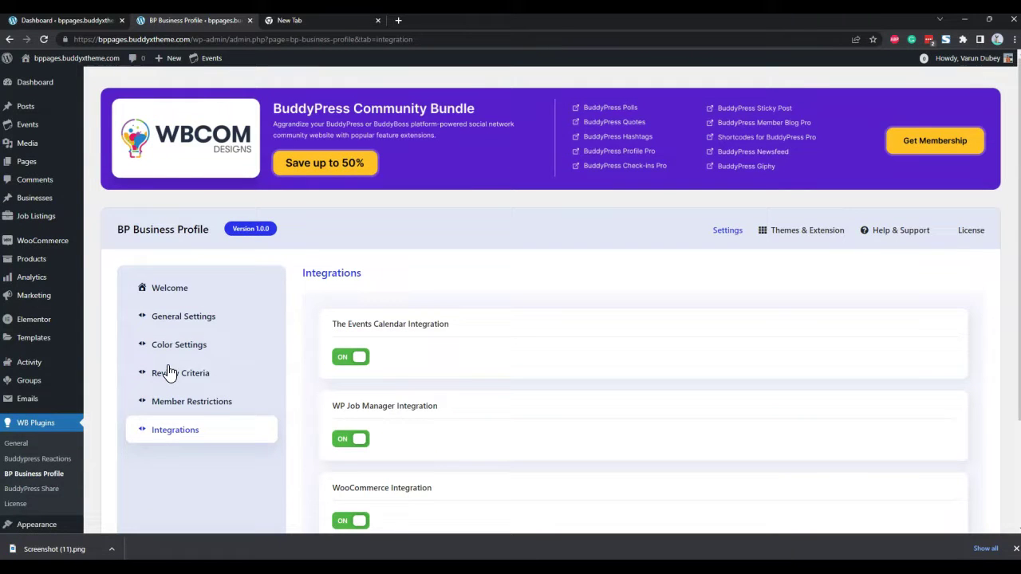
scroll(463, 398, "down", 2)
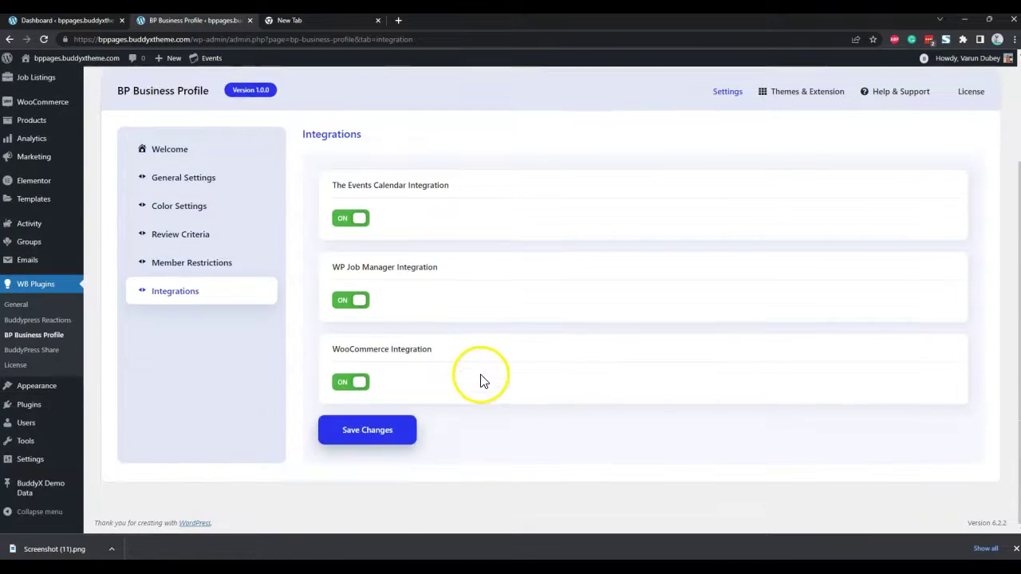